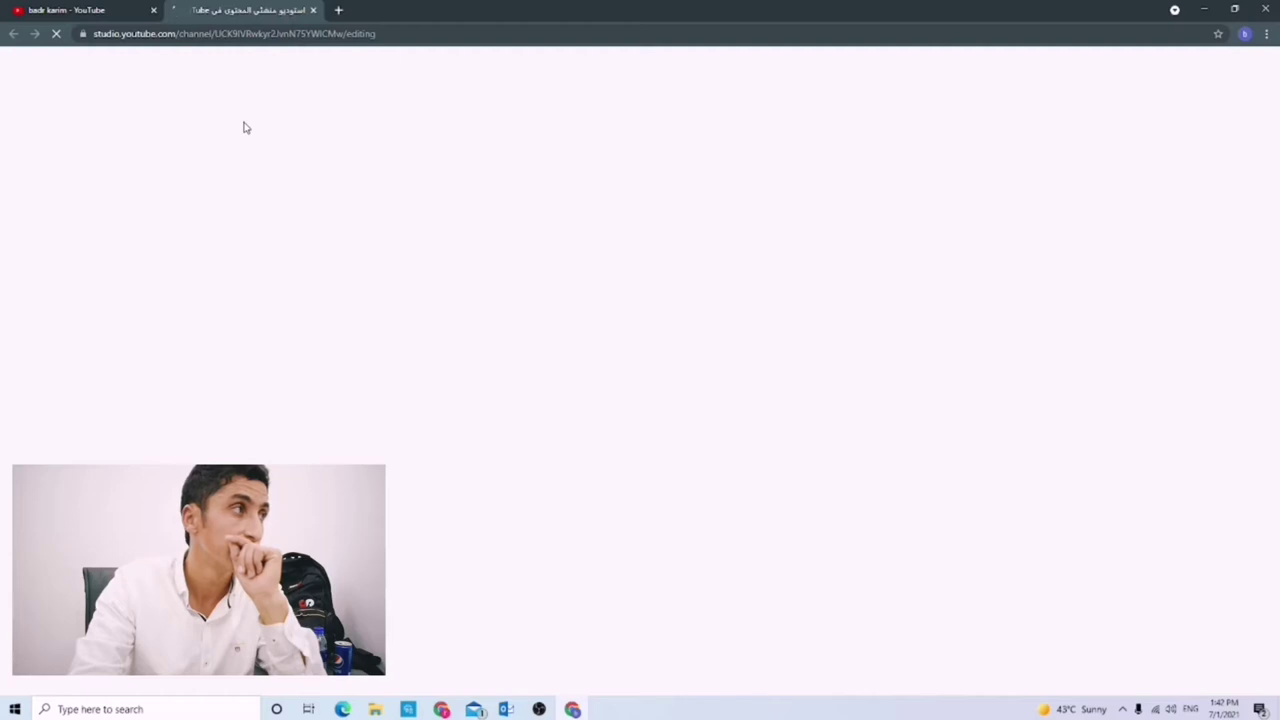
# - Glance at the channel's YouTube home page, then watch and close the Studio 'Learn more' intro video
pyautogui.click(74, 10)
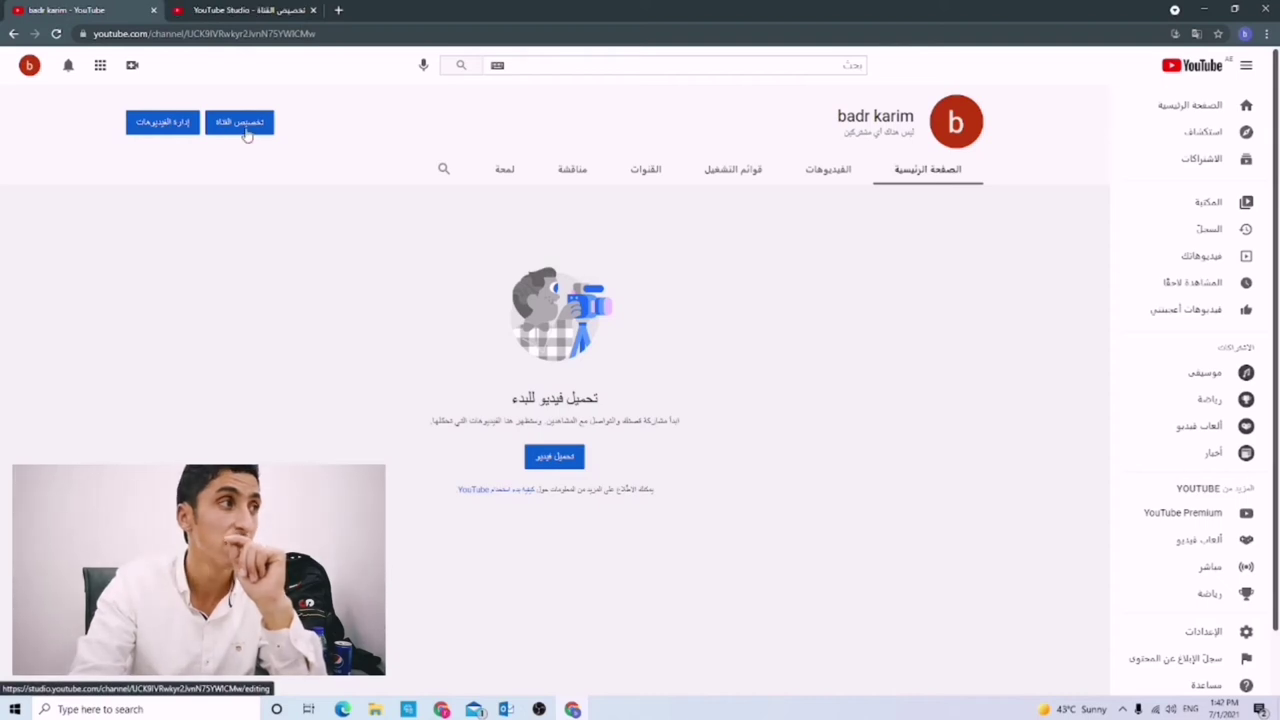
pyautogui.click(266, 8)
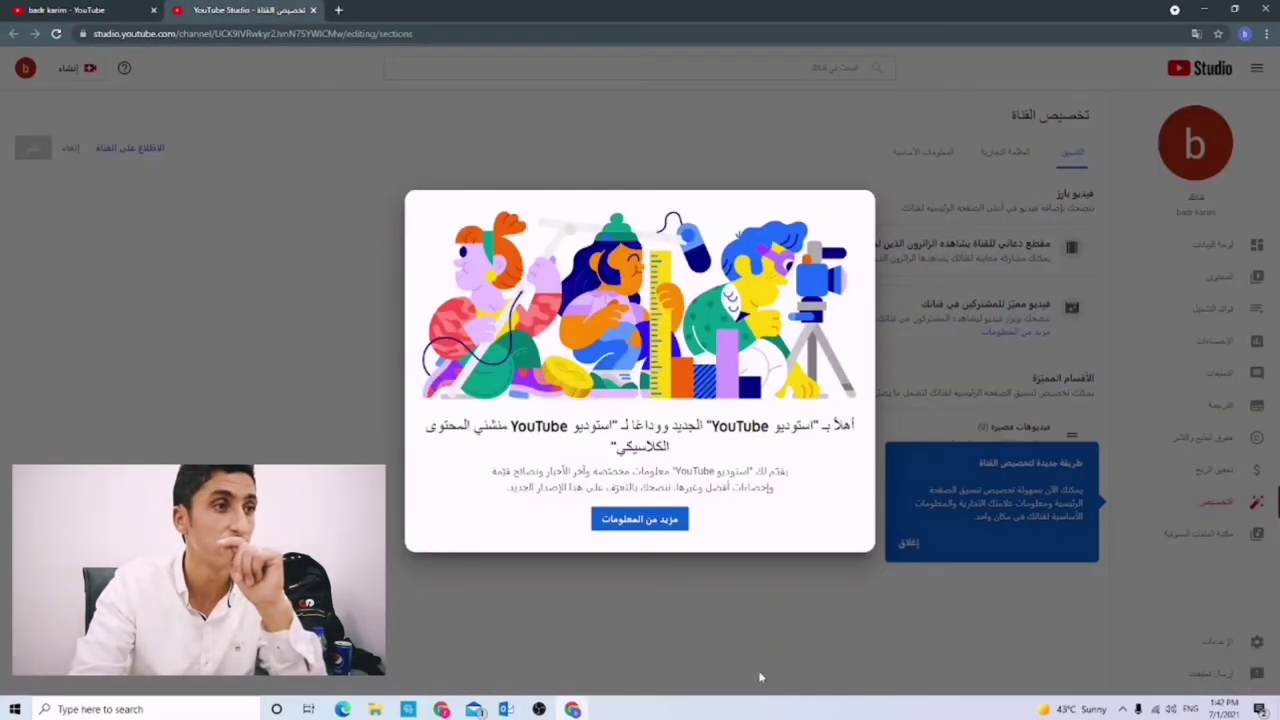
pyautogui.click(624, 520)
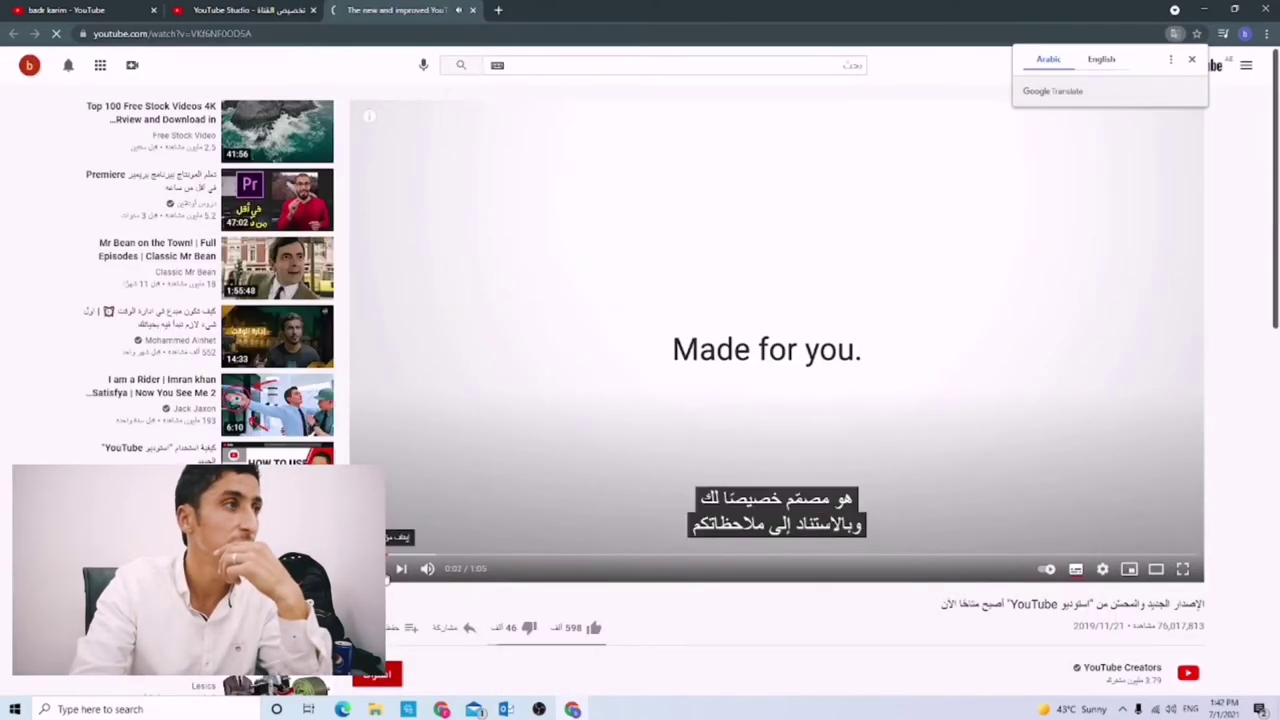
pyautogui.click(472, 10)
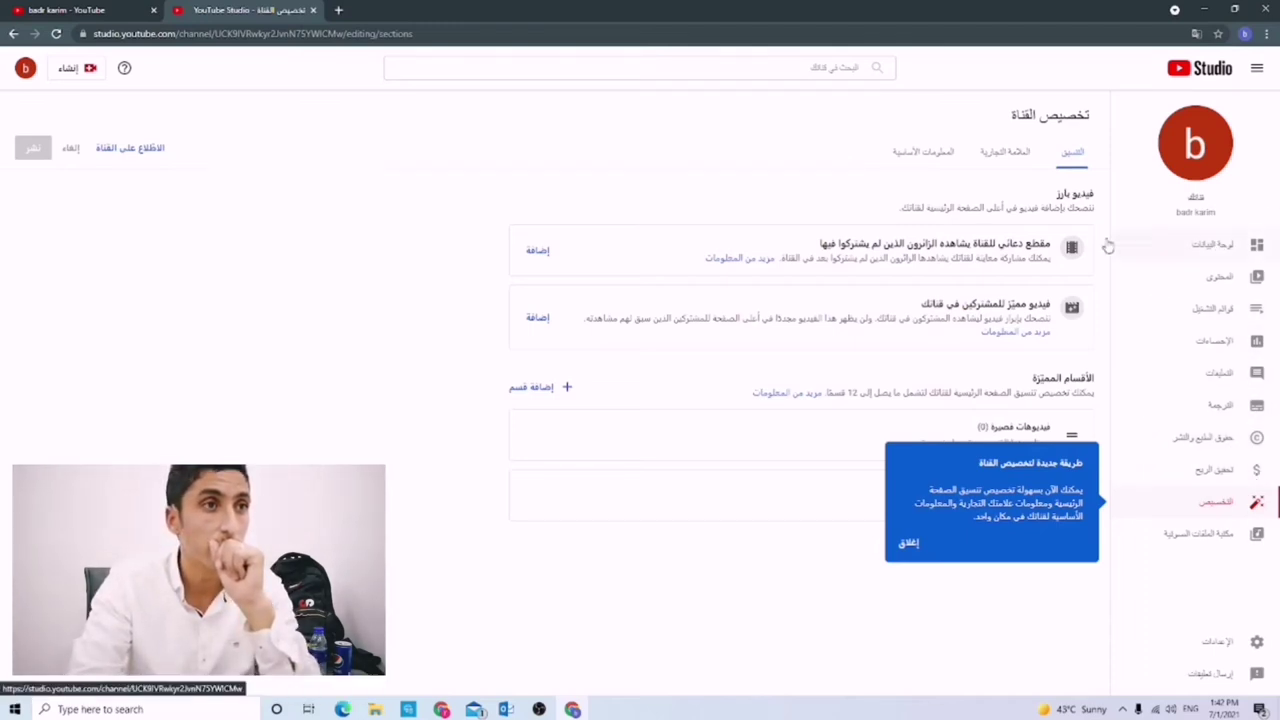
# - Show the Branding tab's profile picture, banner and watermark sections and dismiss the customisation tip
pyautogui.click(1006, 154)
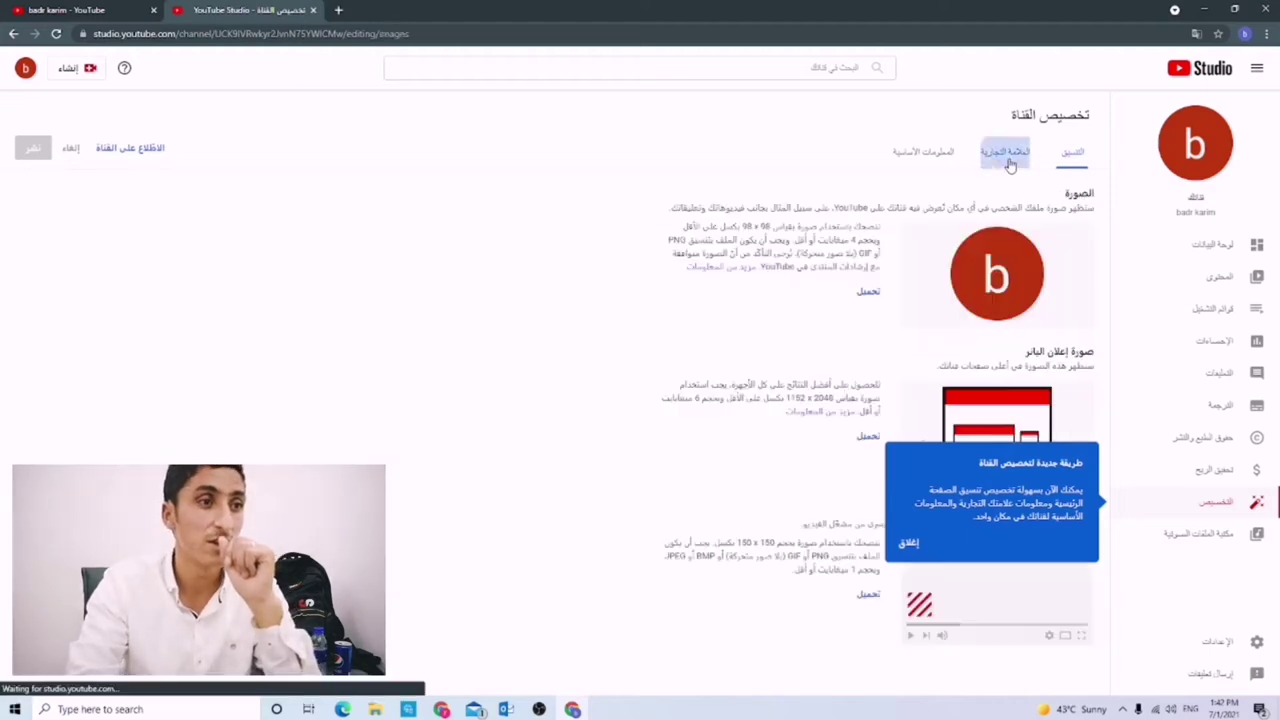
pyautogui.click(924, 548)
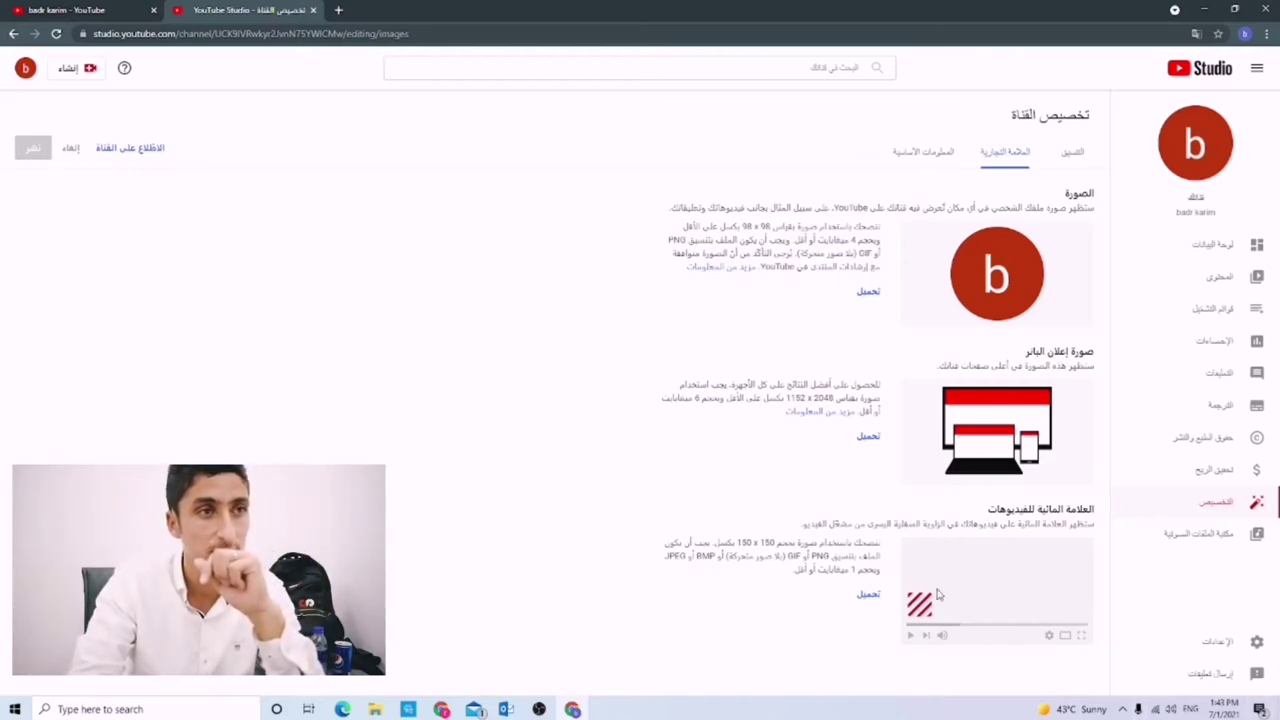
pyautogui.click(924, 151)
# - Review the Basic info tab's name, empty description, URL and links, then go to Settings
pyautogui.click(1060, 283)
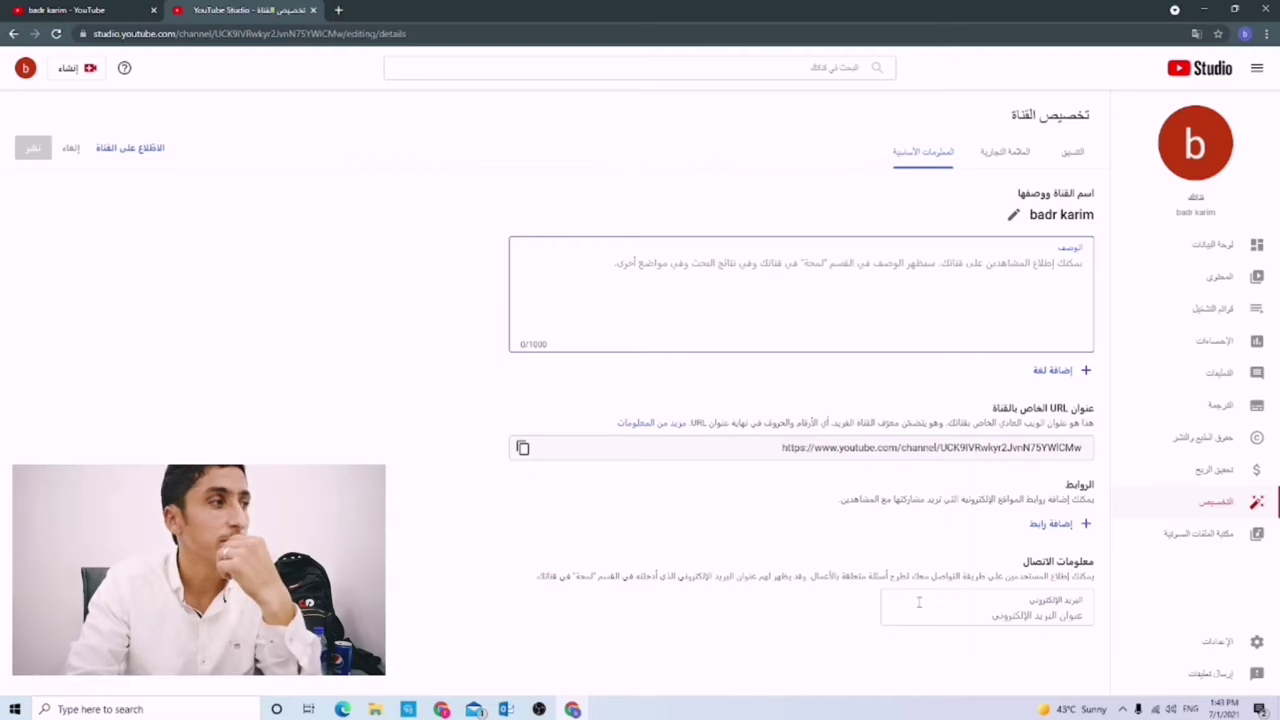
pyautogui.click(1226, 642)
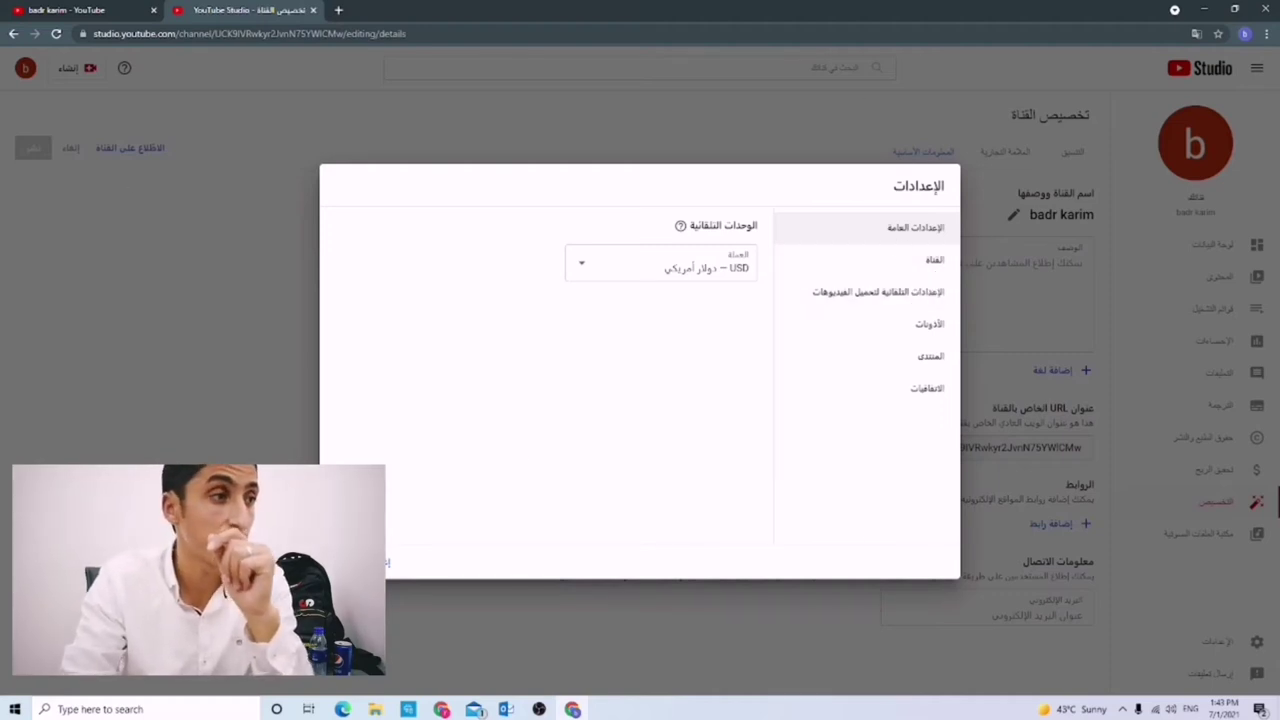
# - Set the channel's country of residence to Morocco (المغرب) and leave the keywords field empty
pyautogui.click(925, 266)
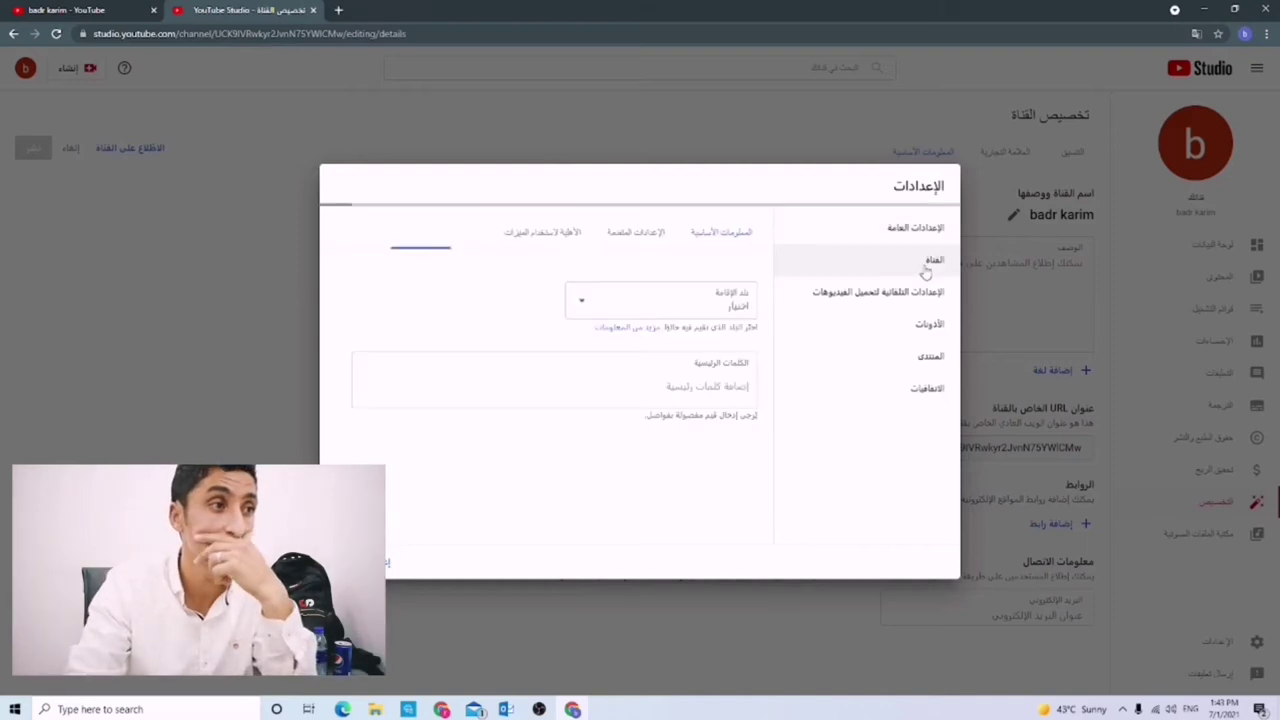
pyautogui.click(593, 307)
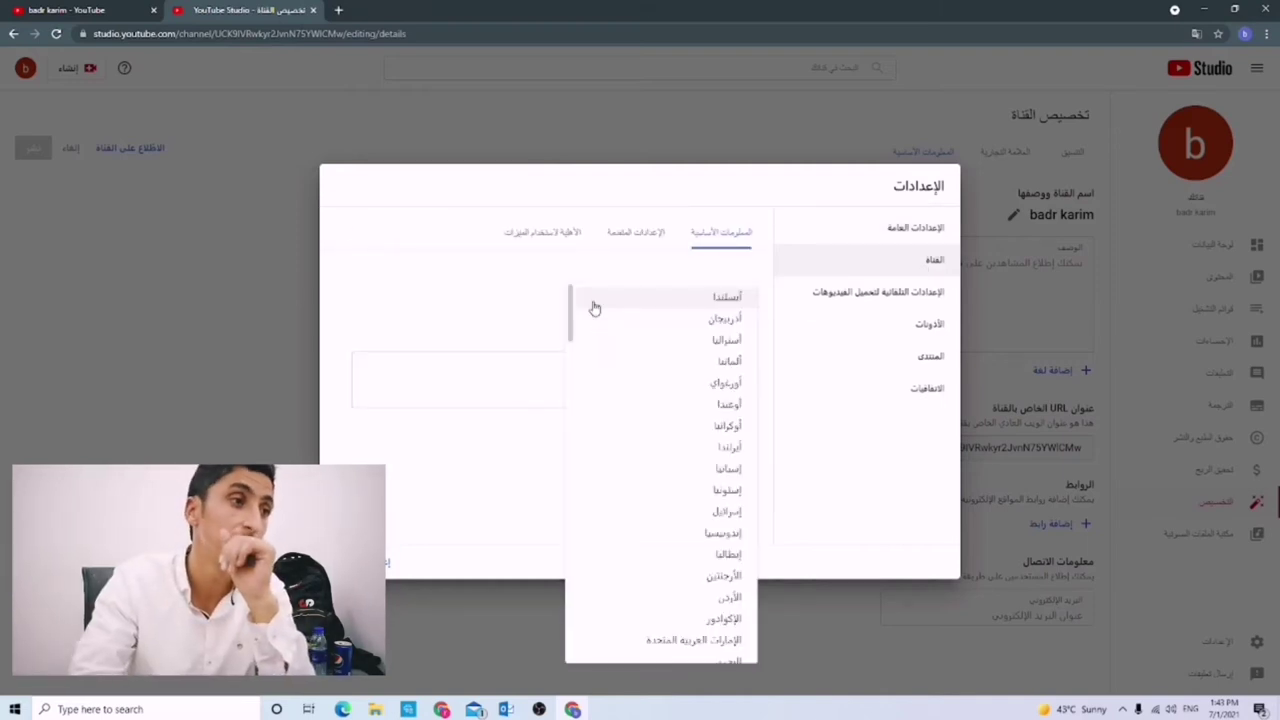
pyautogui.scroll(-5, 657, 371)
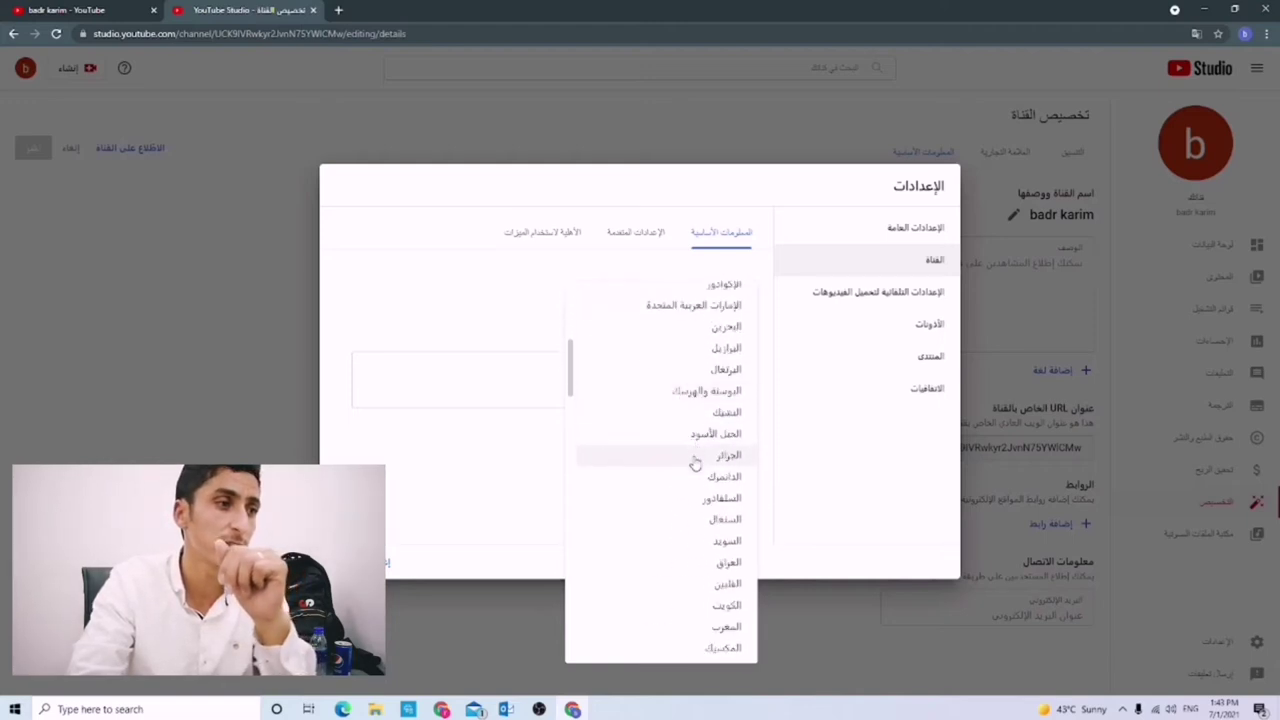
pyautogui.scroll(-5, 690, 475)
pyautogui.scroll(2, 660, 465)
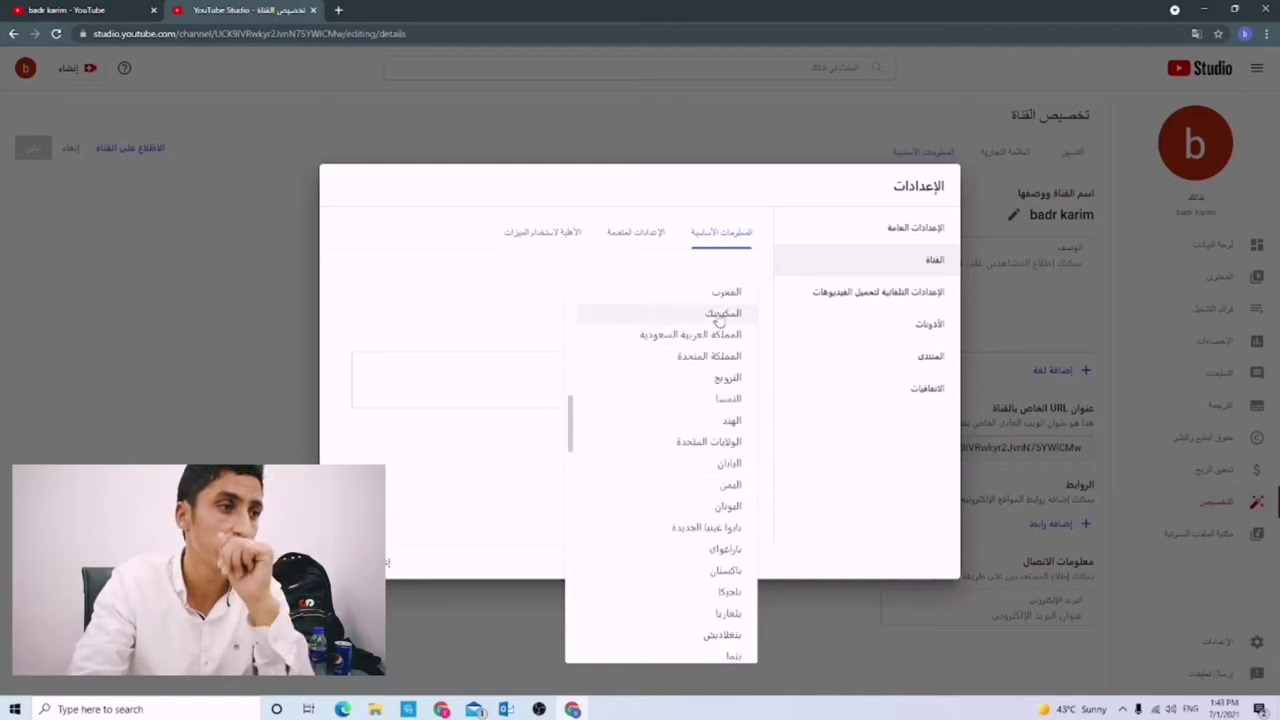
pyautogui.scroll(1, 728, 418)
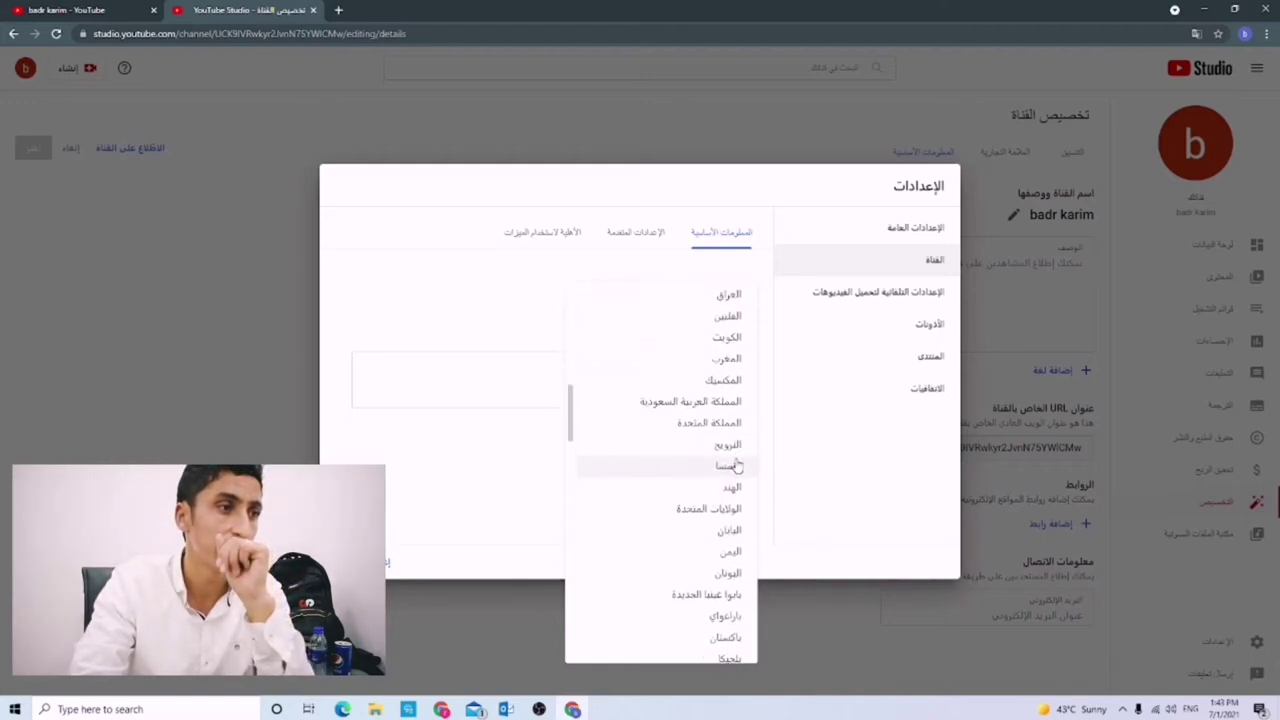
pyautogui.click(716, 360)
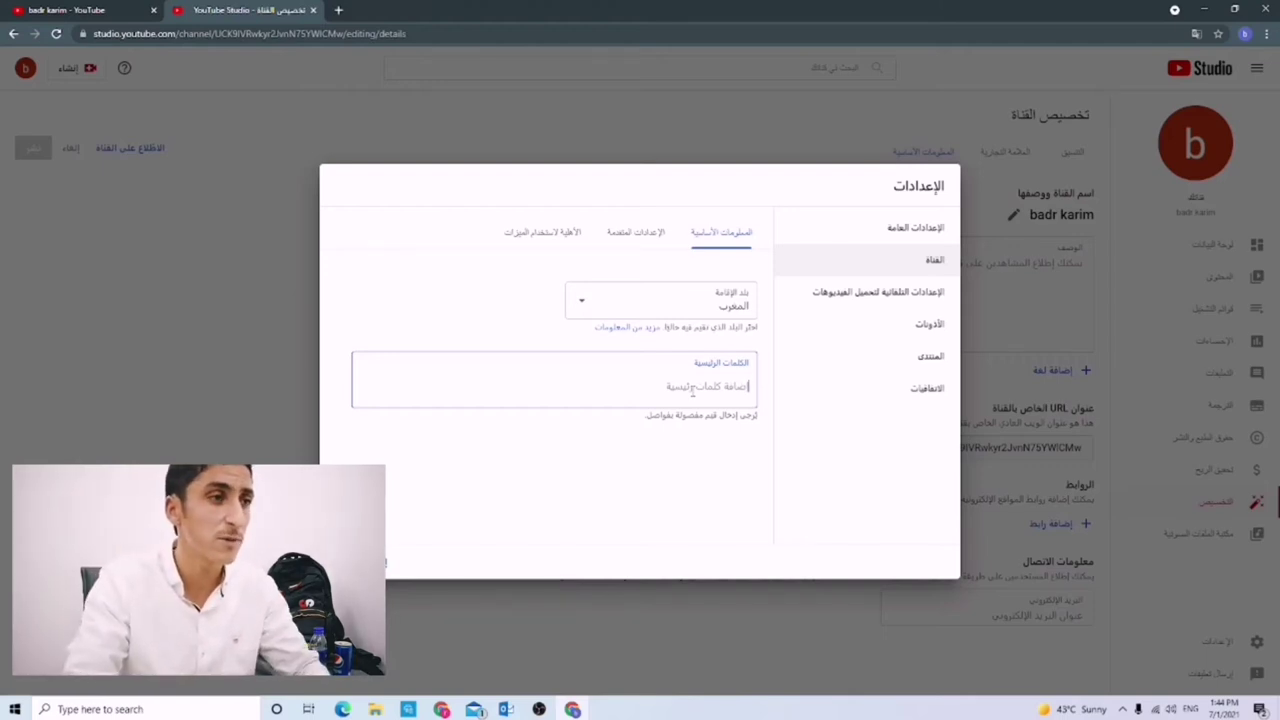
pyautogui.write('hhdh')
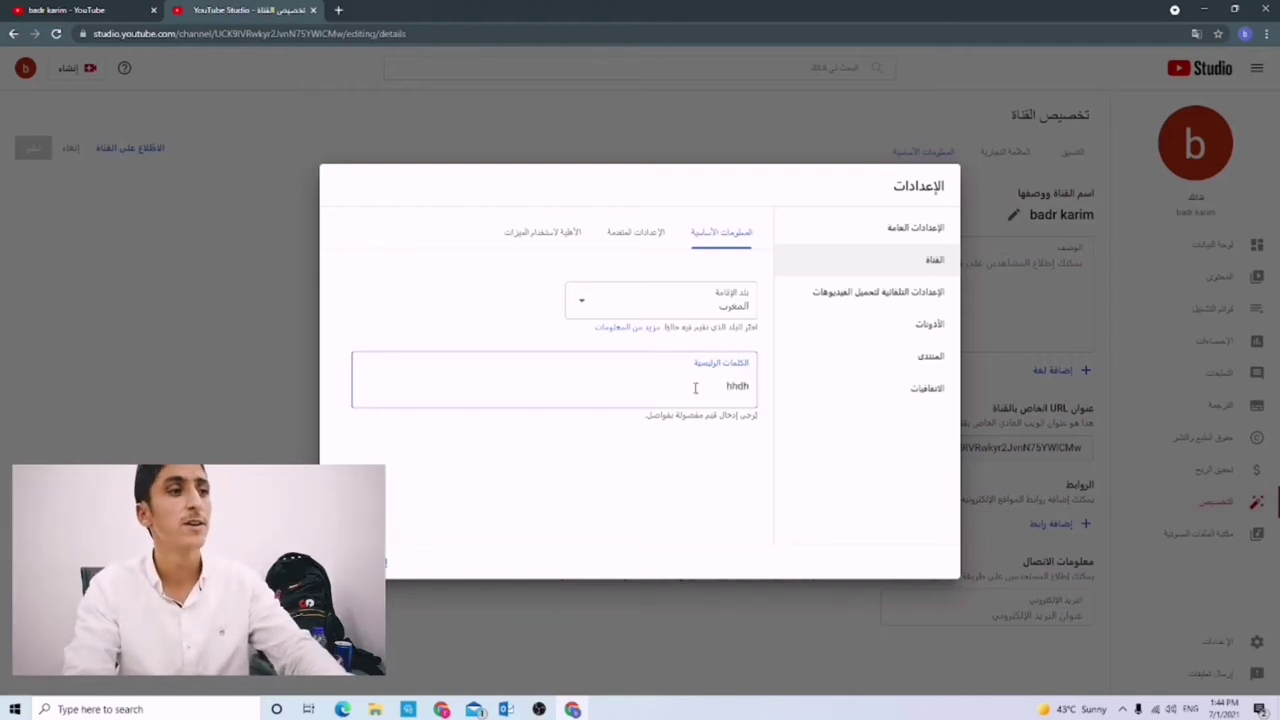
pyautogui.press('BackSpace')
pyautogui.press('BackSpace')
pyautogui.press('BackSpace')
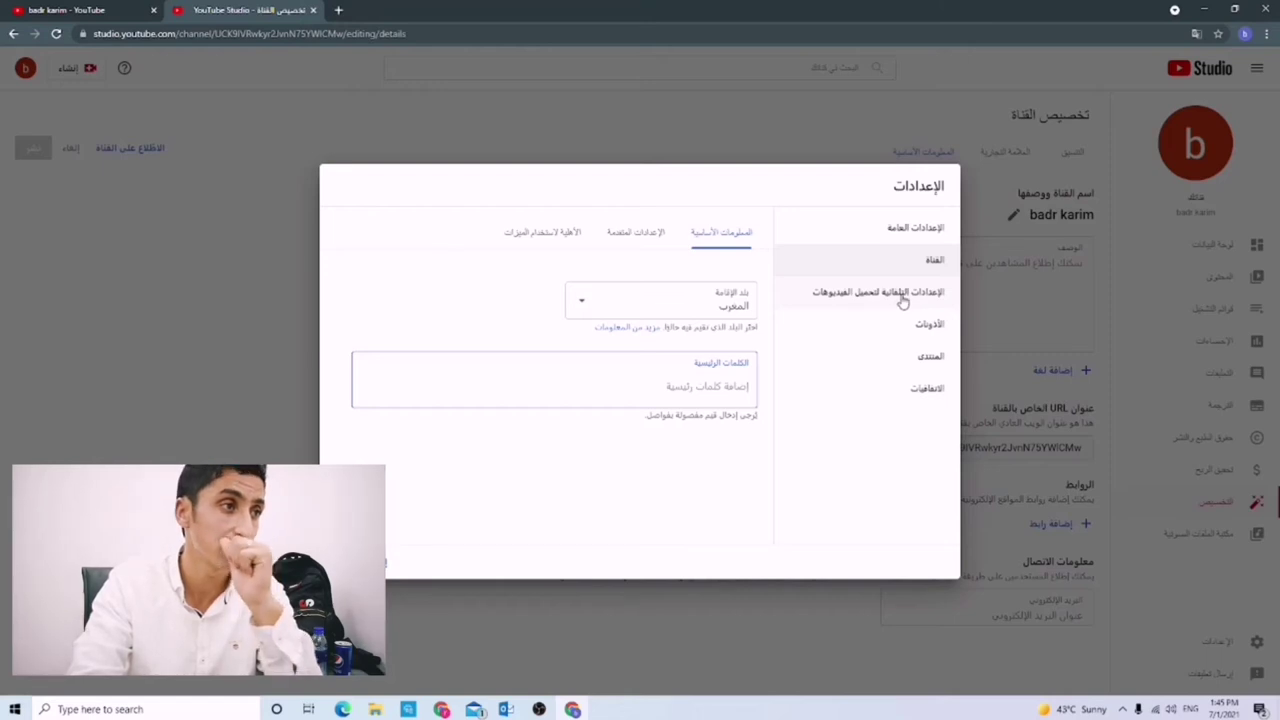
# - Under Advanced settings, choose 'No, set this channel as not made for kids'
pyautogui.click(638, 232)
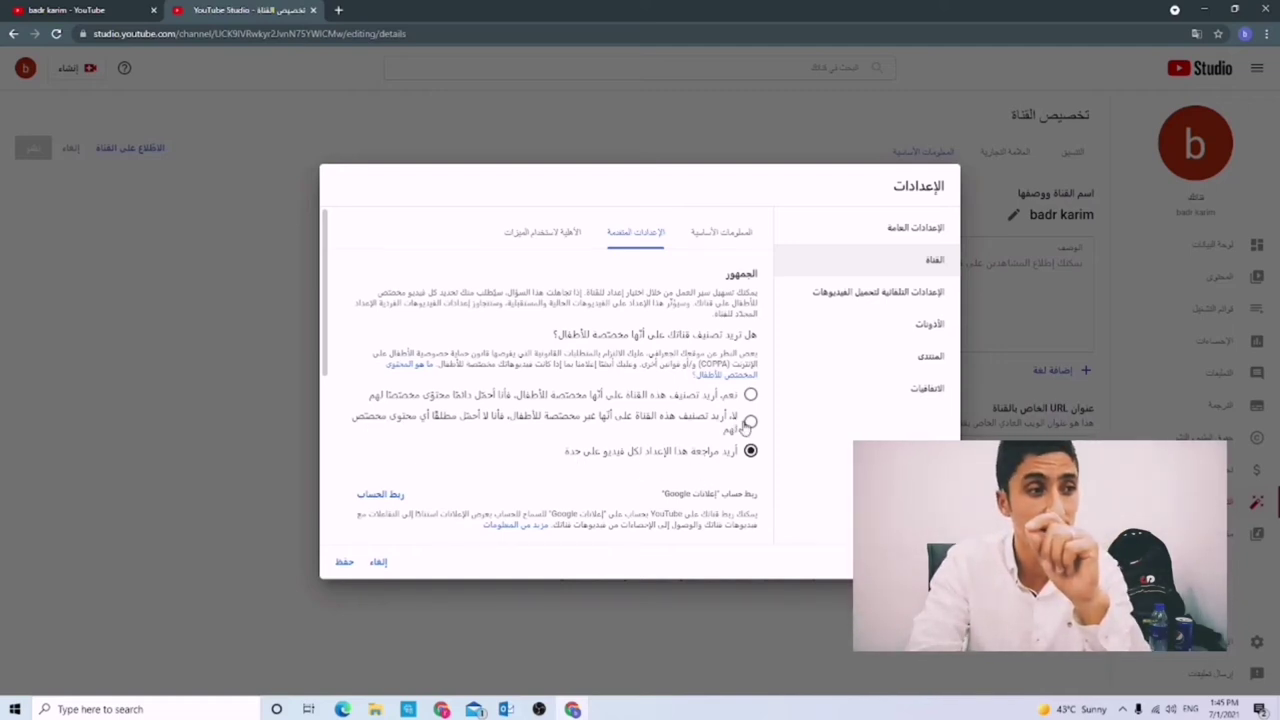
pyautogui.click(749, 423)
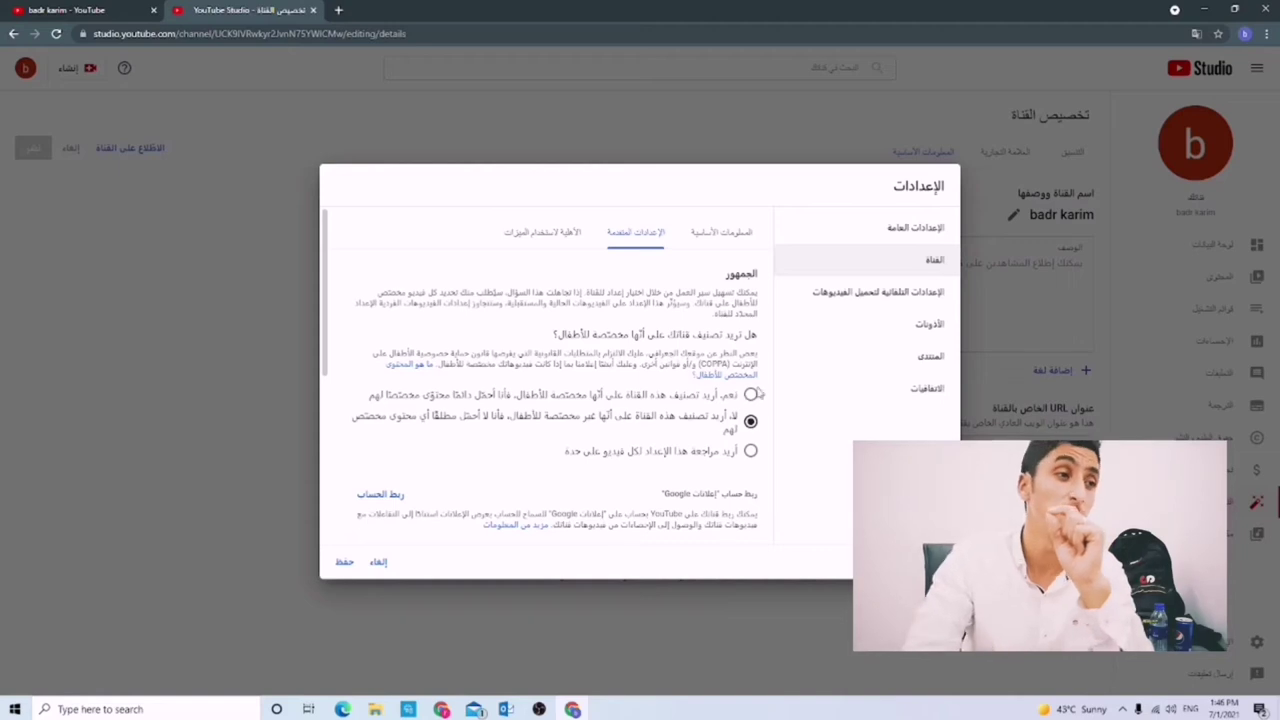
pyautogui.scroll(-3, 755, 350)
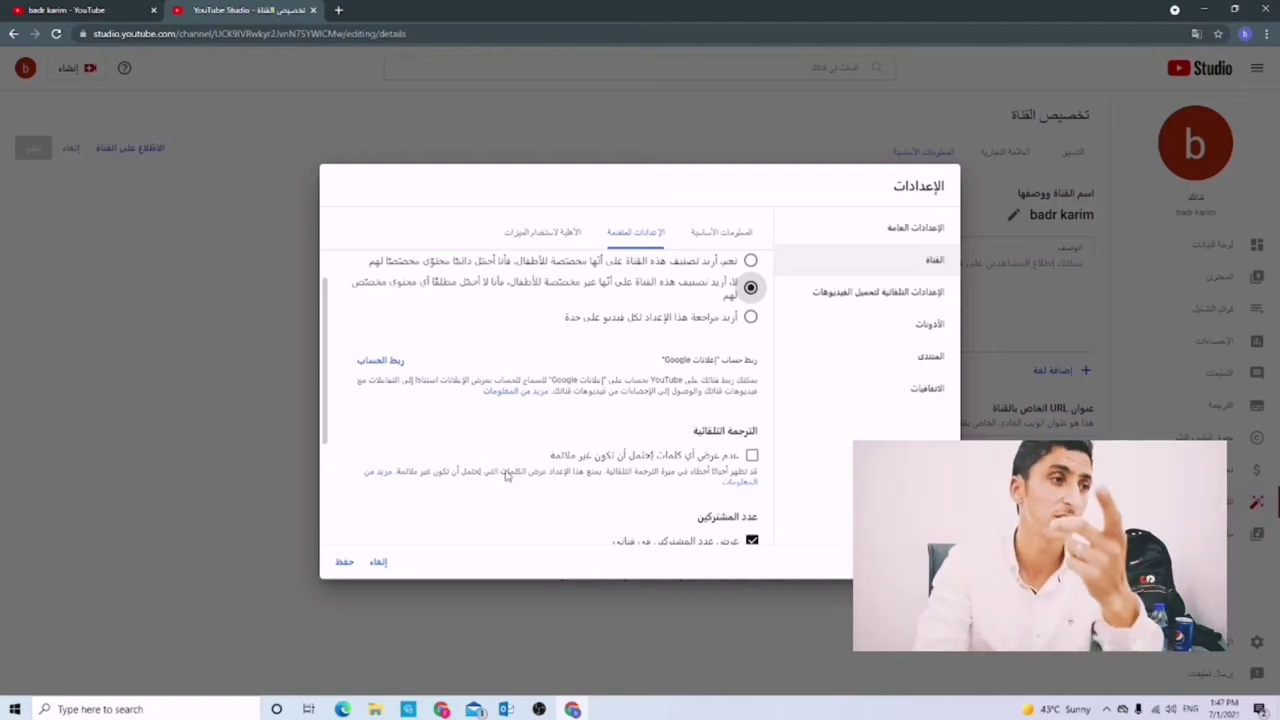
# - Uncheck 'Display the number of subscribers on my channel', keeping interest-based ads allowed
pyautogui.scroll(-1, 627, 495)
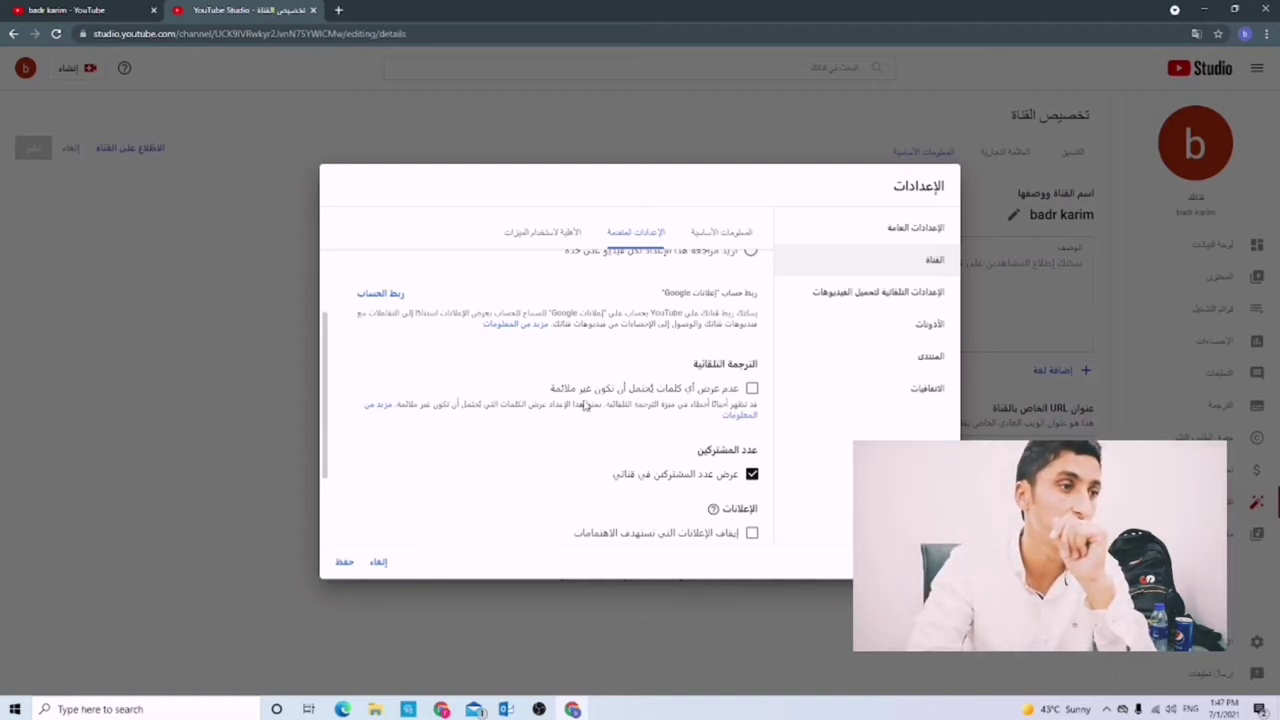
pyautogui.click(752, 389)
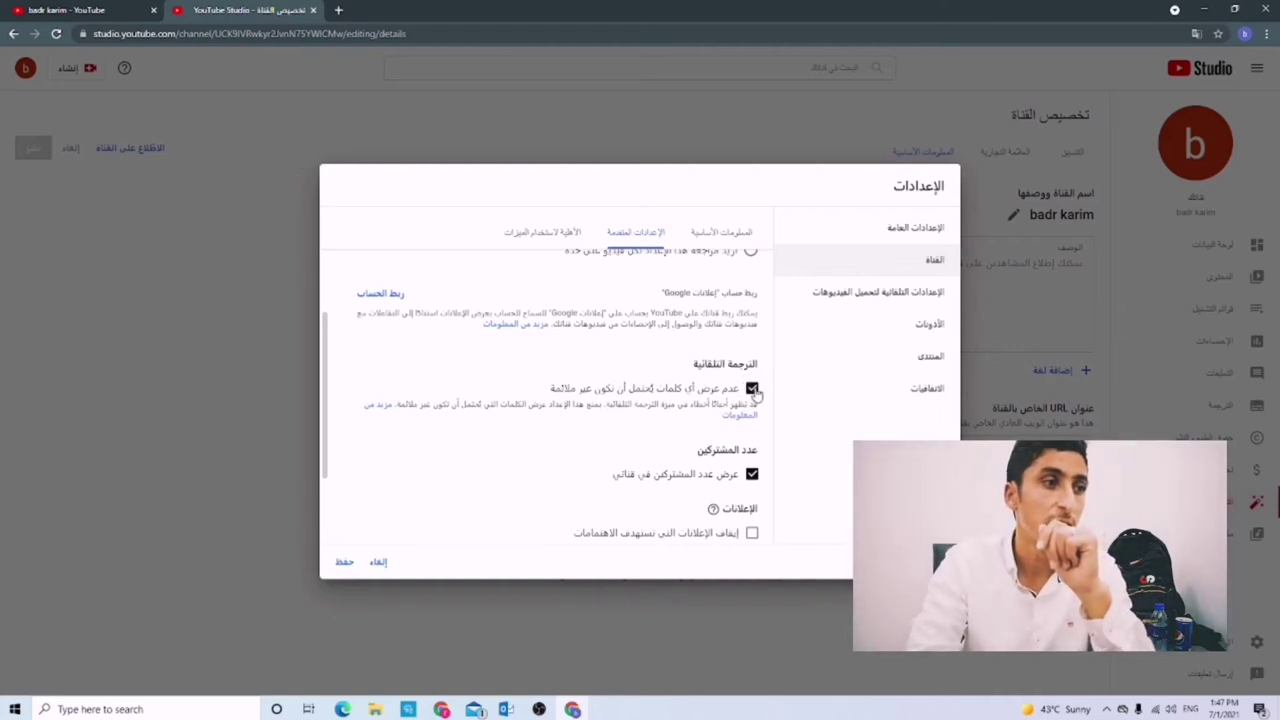
pyautogui.scroll(-1, 740, 490)
pyautogui.click(752, 407)
pyautogui.click(752, 407)
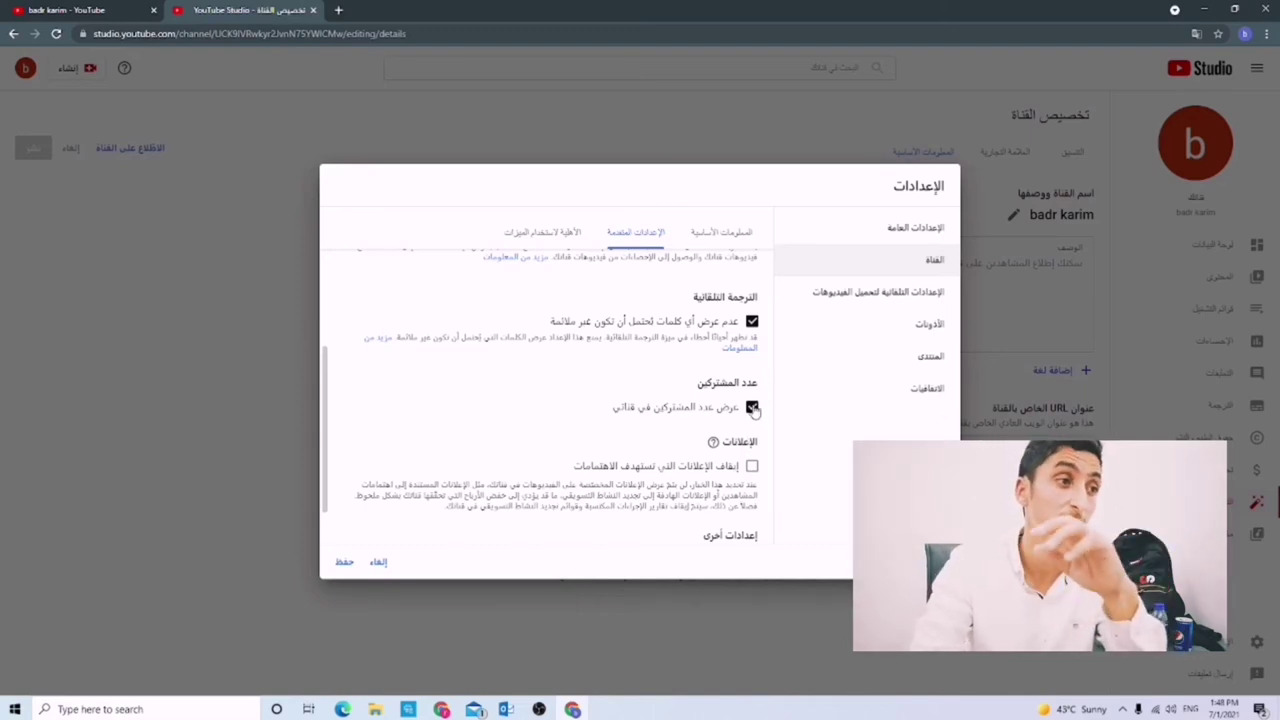
pyautogui.click(752, 407)
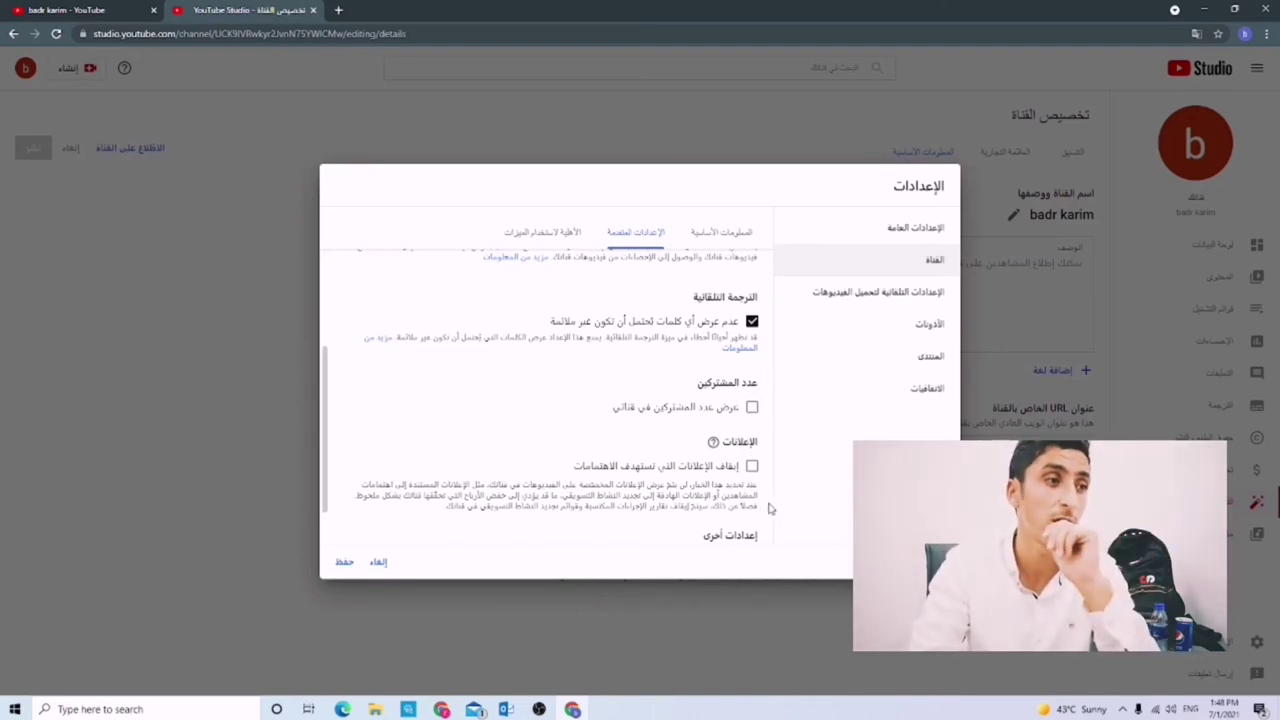
pyautogui.scroll(-1, 767, 496)
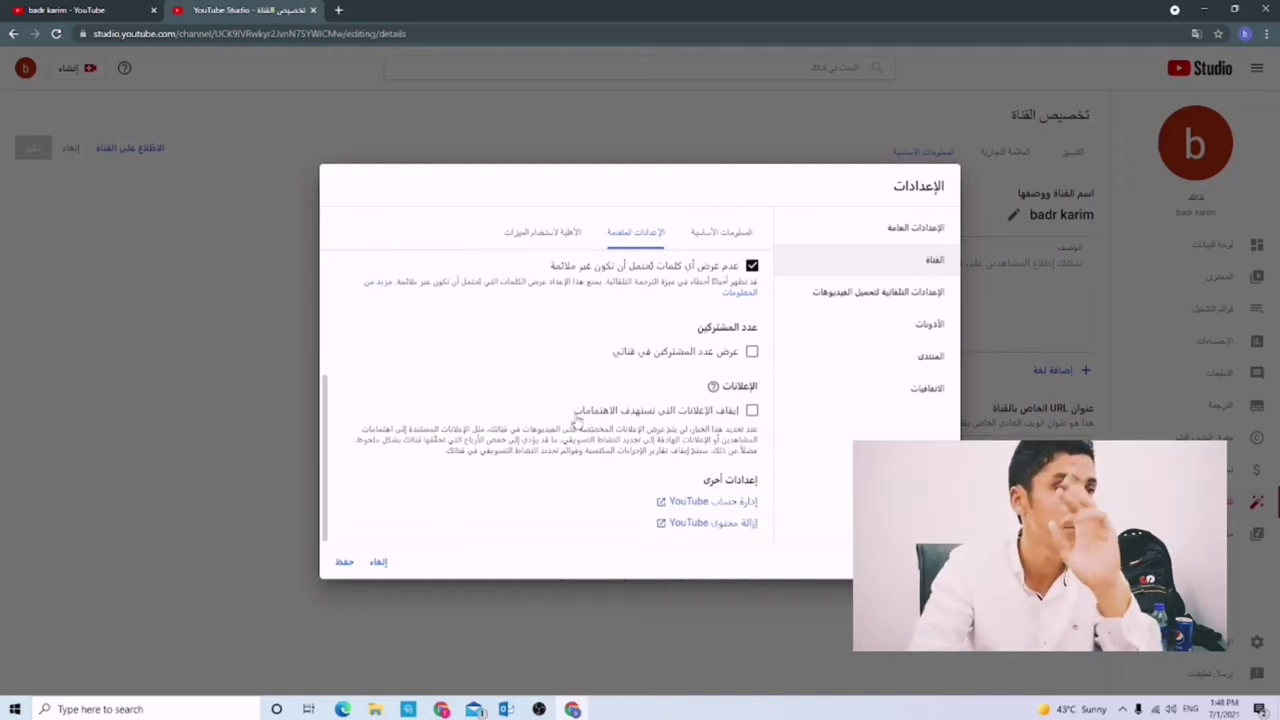
# - Open Feature eligibility and expand the requirements for features needing phone verification
pyautogui.click(563, 235)
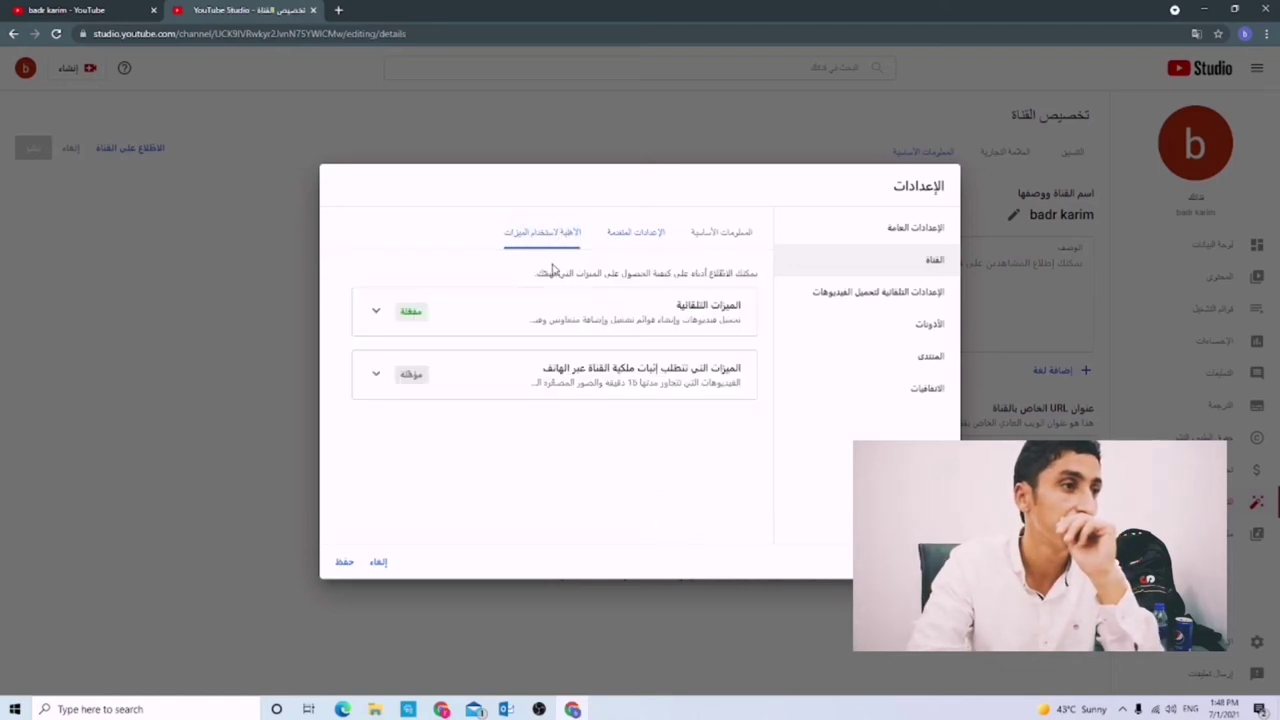
pyautogui.click(373, 373)
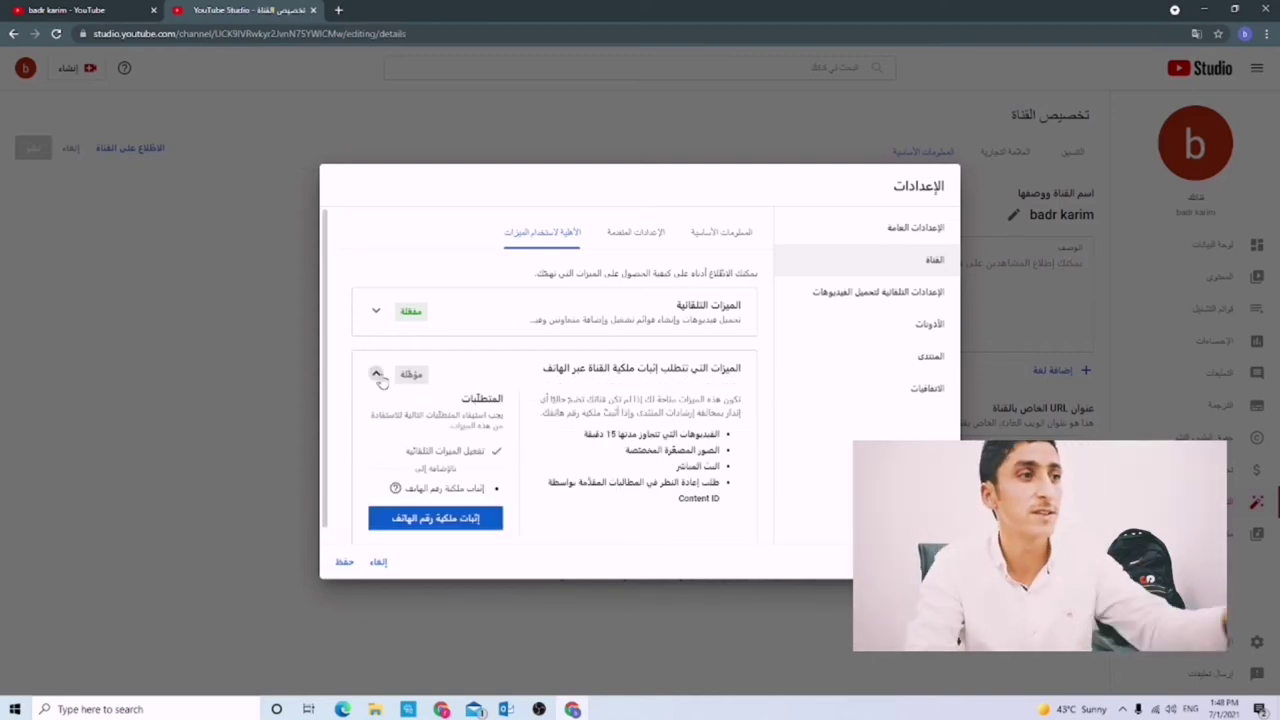
pyautogui.click(376, 374)
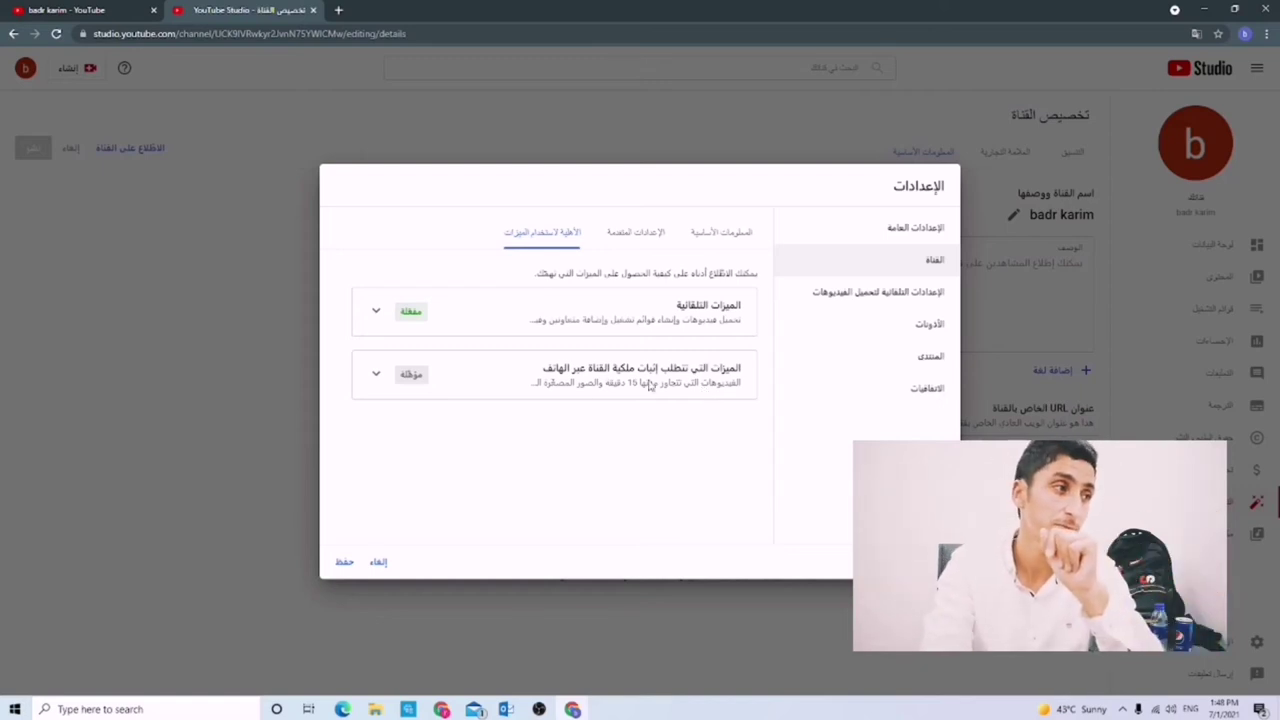
pyautogui.click(376, 376)
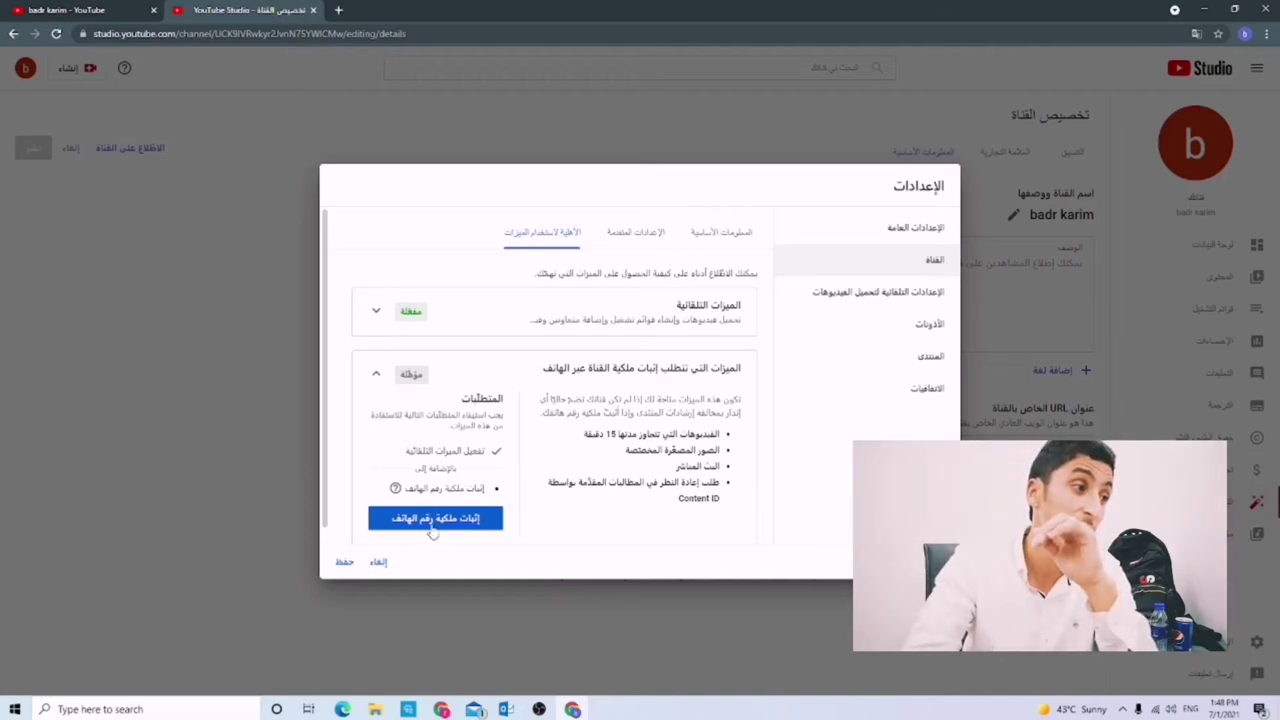
# - Start phone verification, enter the owner's phone number and request a code by text message
pyautogui.click(435, 520)
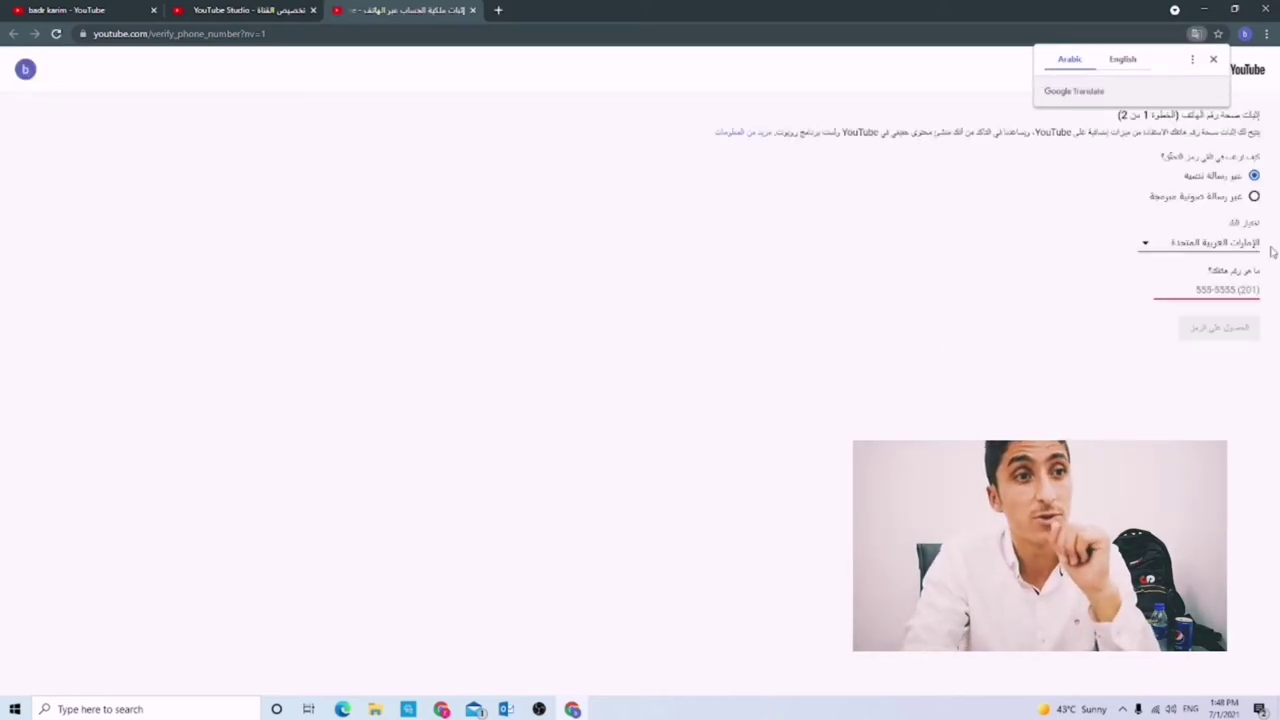
pyautogui.click(1216, 289)
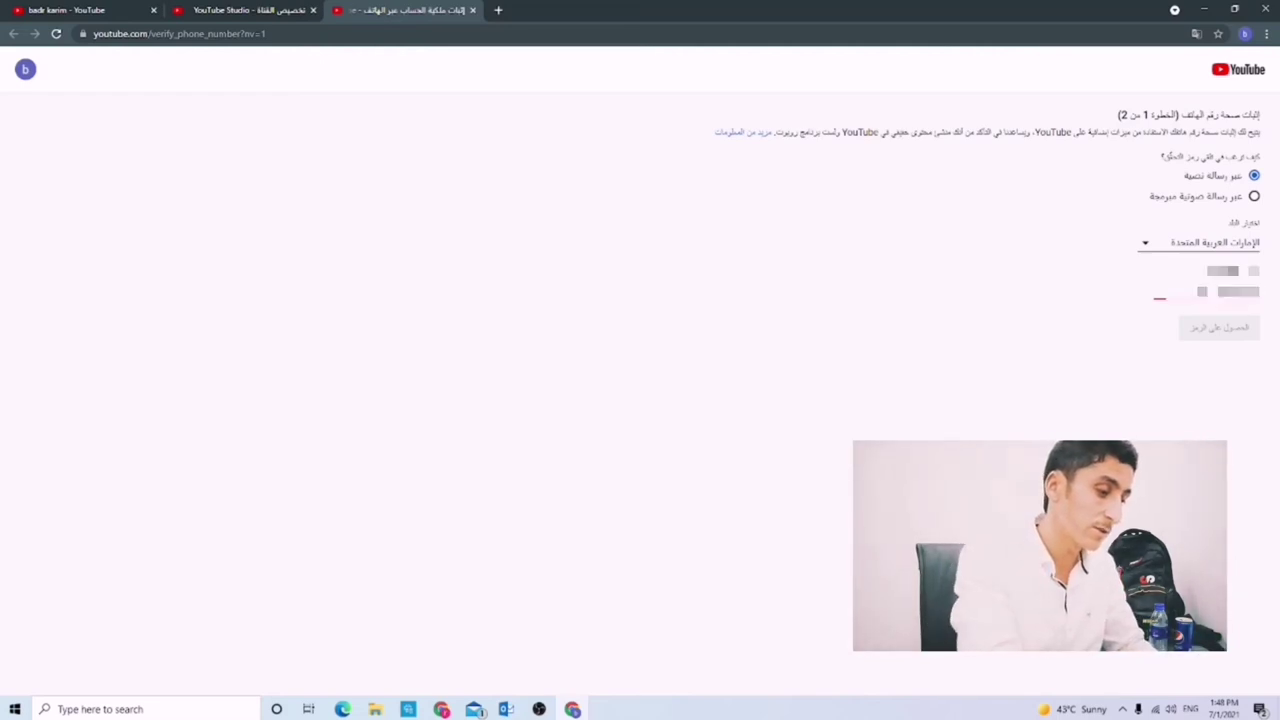
pyautogui.write('0')
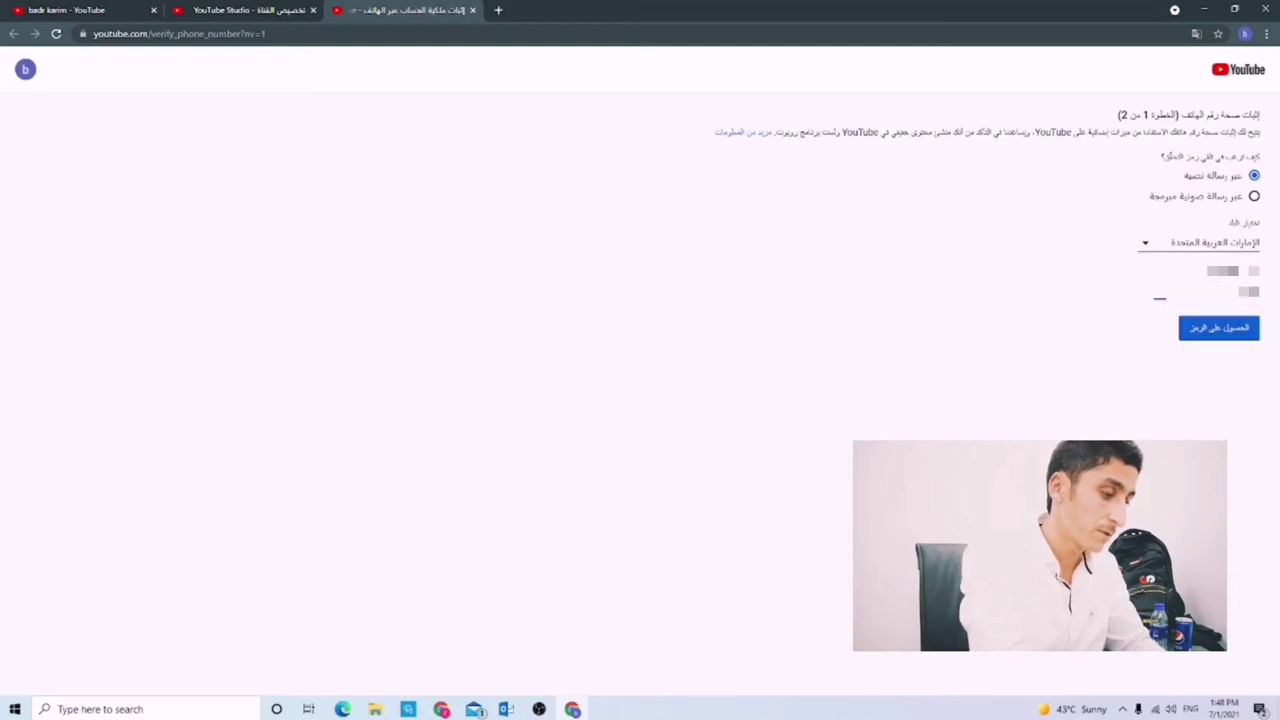
pyautogui.write('5')
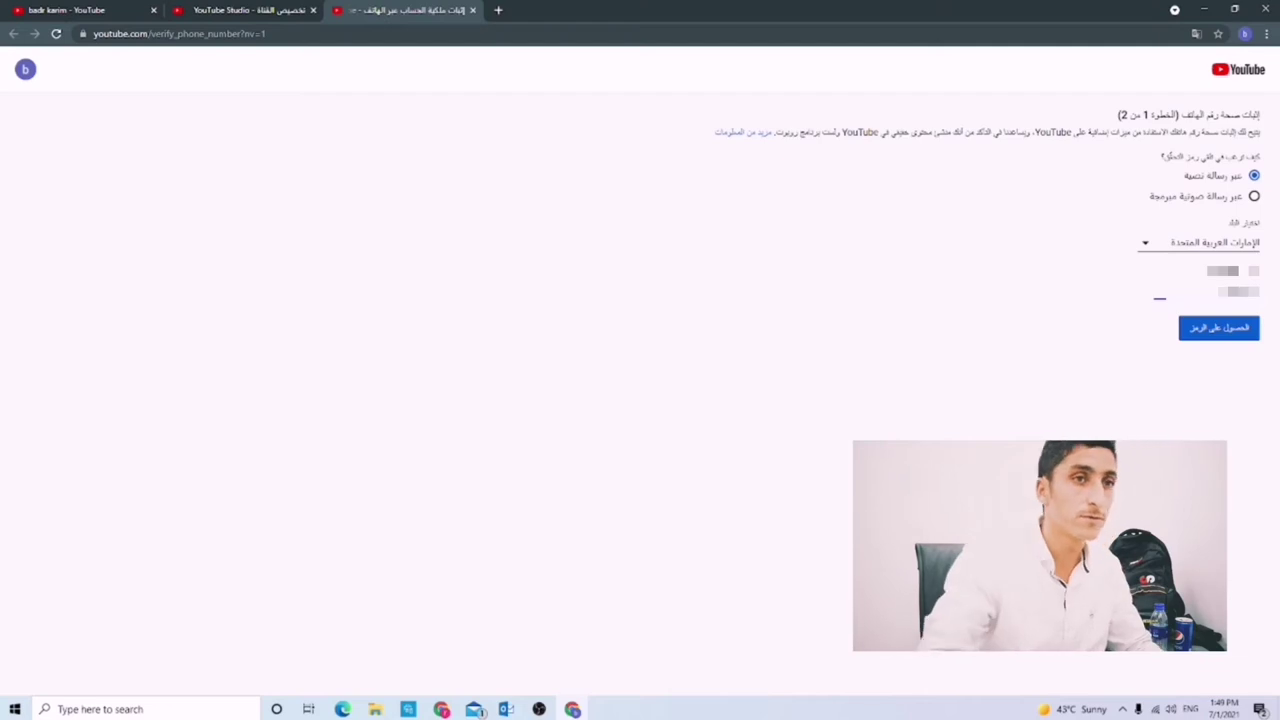
pyautogui.click(1230, 333)
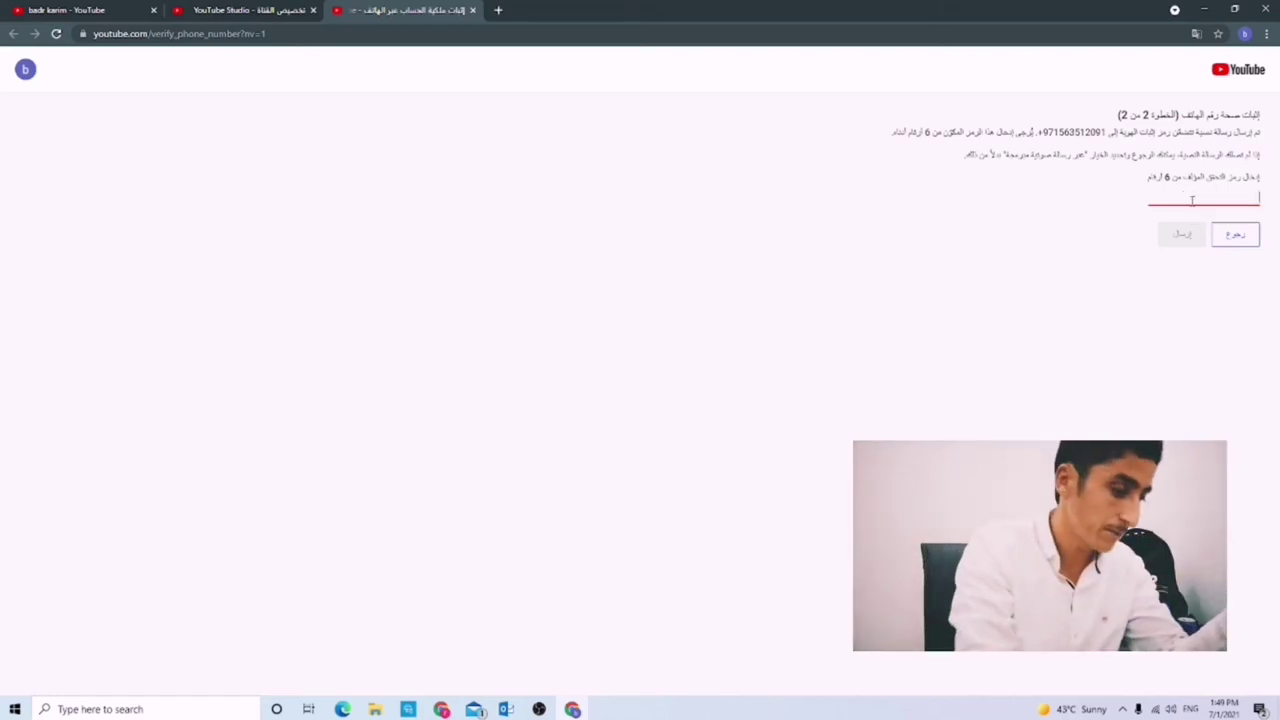
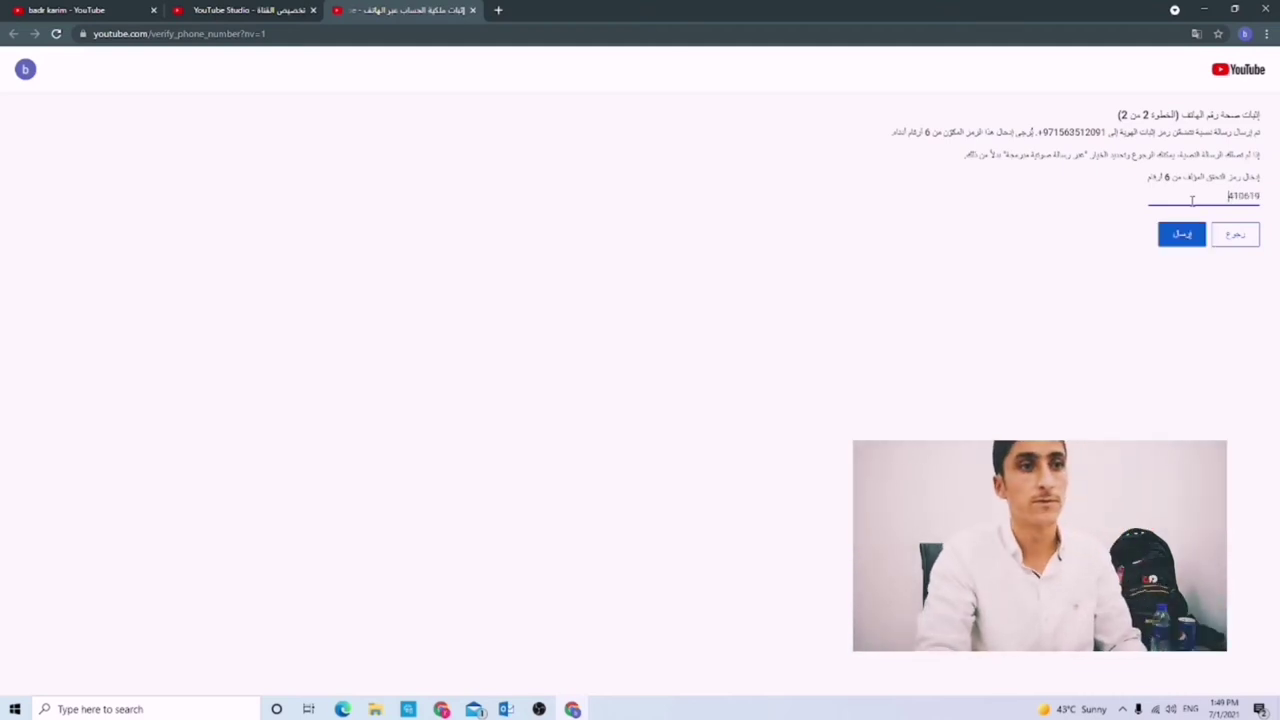
# - Submit the received six-digit verification code and return to the Studio settings tab
pyautogui.click(1195, 238)
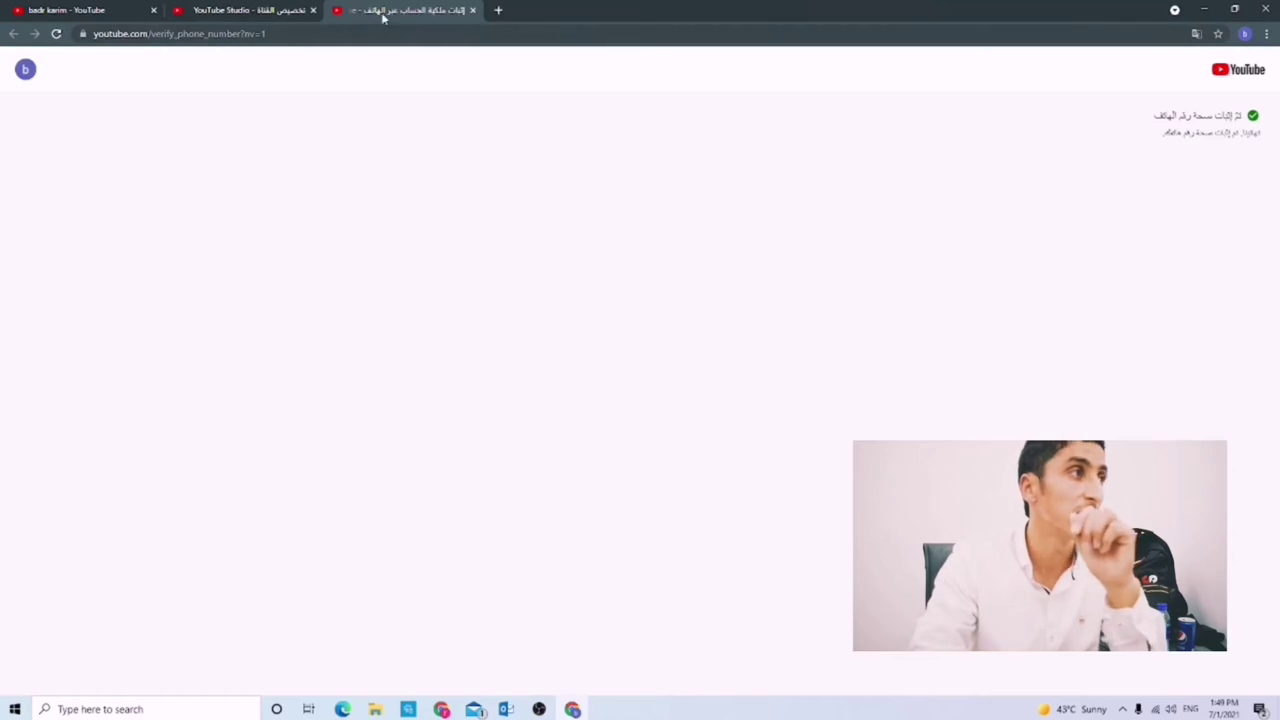
pyautogui.click(286, 11)
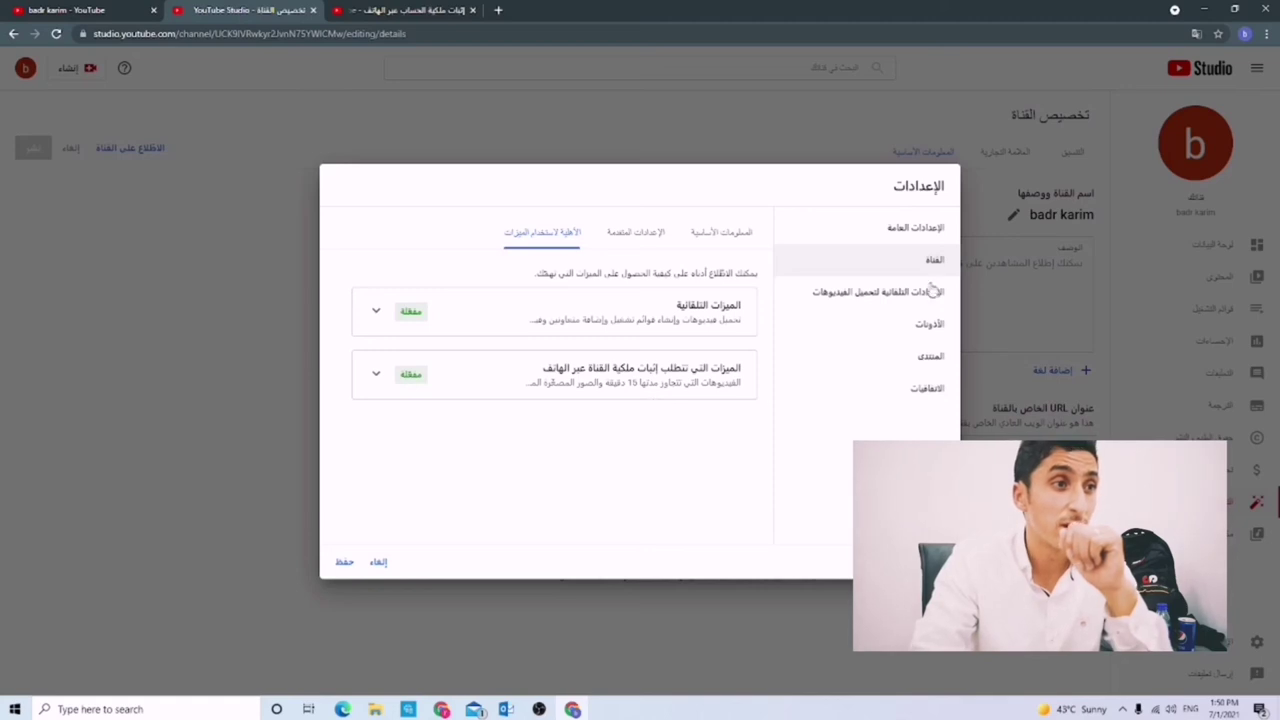
# - Open the Upload defaults section with its title, description and visibility fields
pyautogui.click(929, 292)
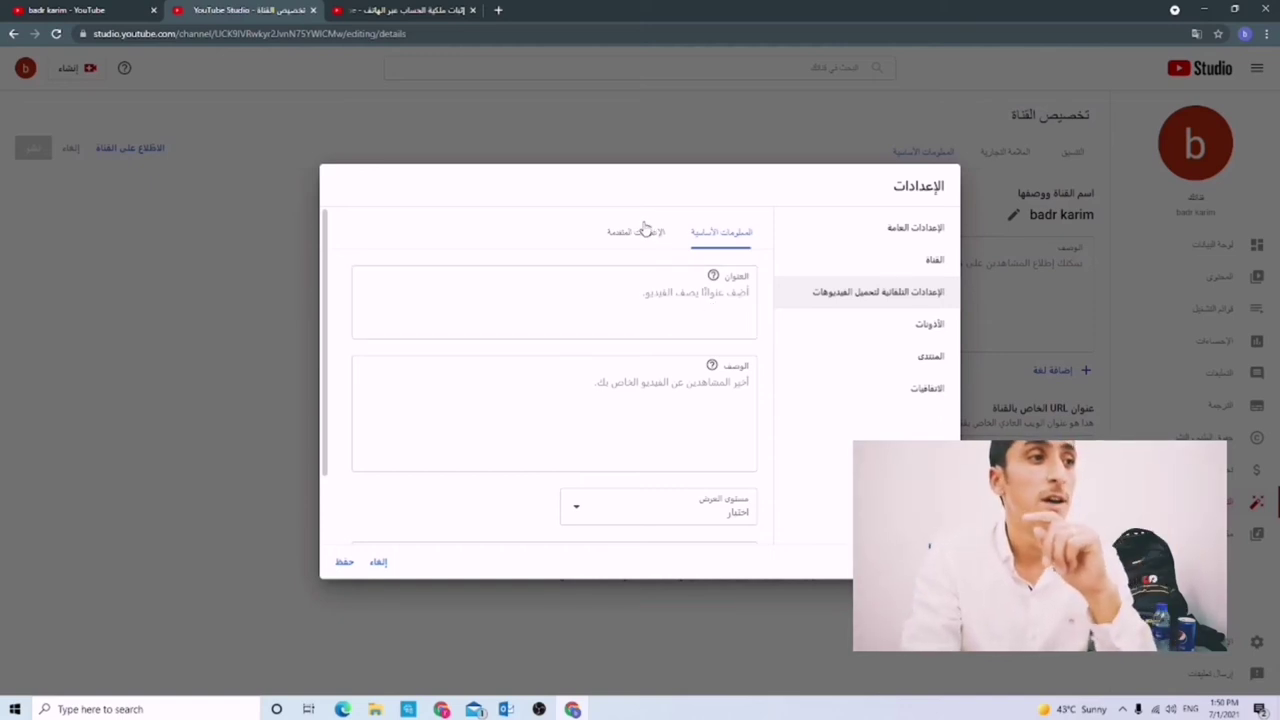
pyautogui.click(738, 292)
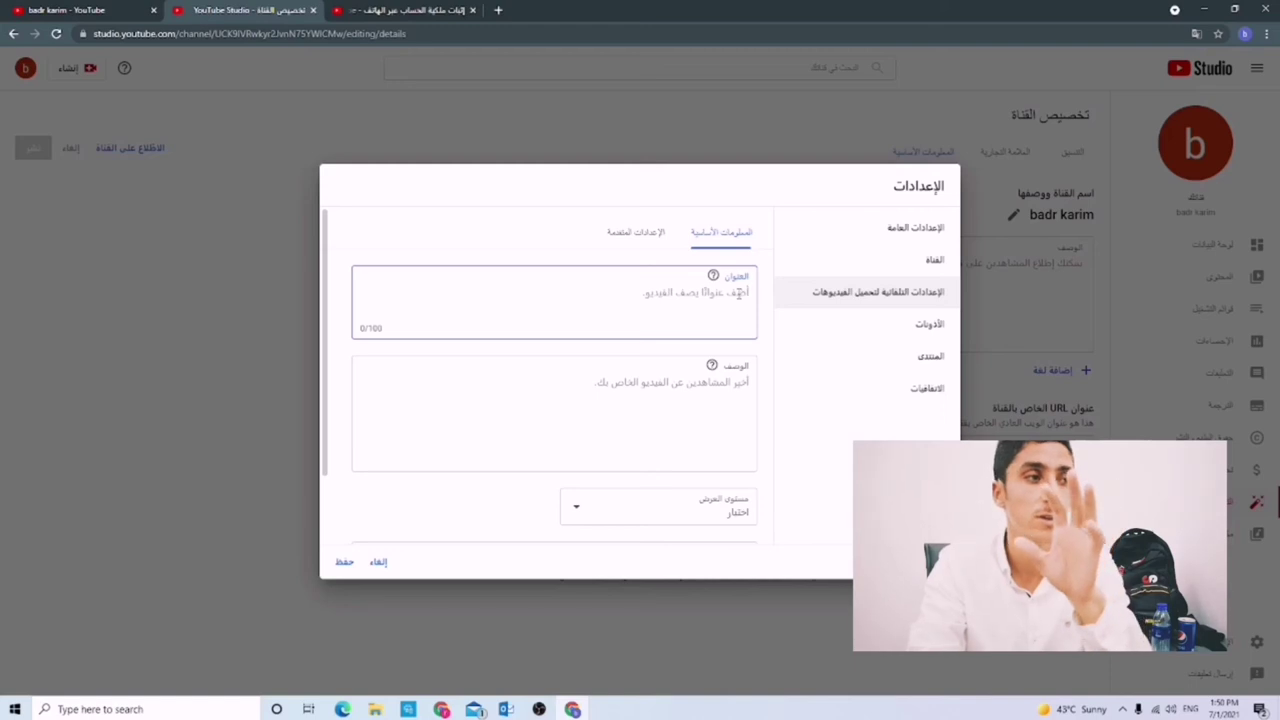
pyautogui.click(728, 396)
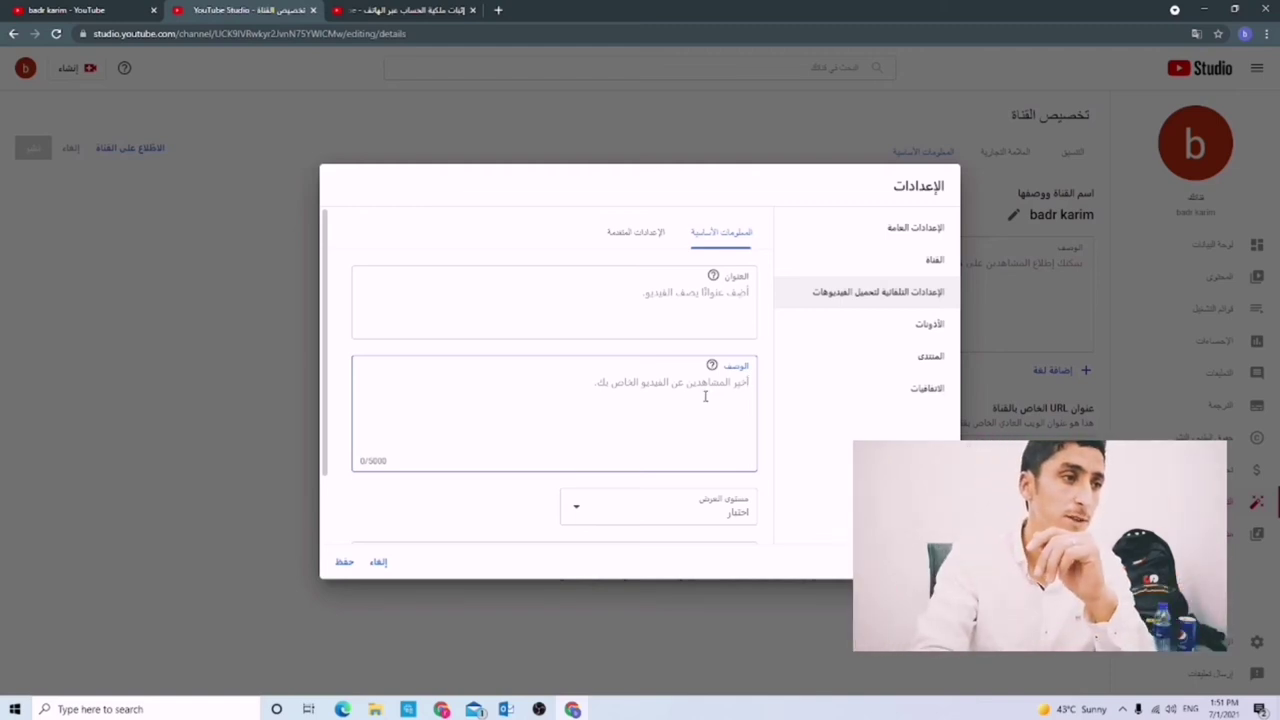
# - Make new uploads default to Unlisted, then view Permissions showing the channel's single owner
pyautogui.scroll(-1, 705, 397)
pyautogui.click(702, 438)
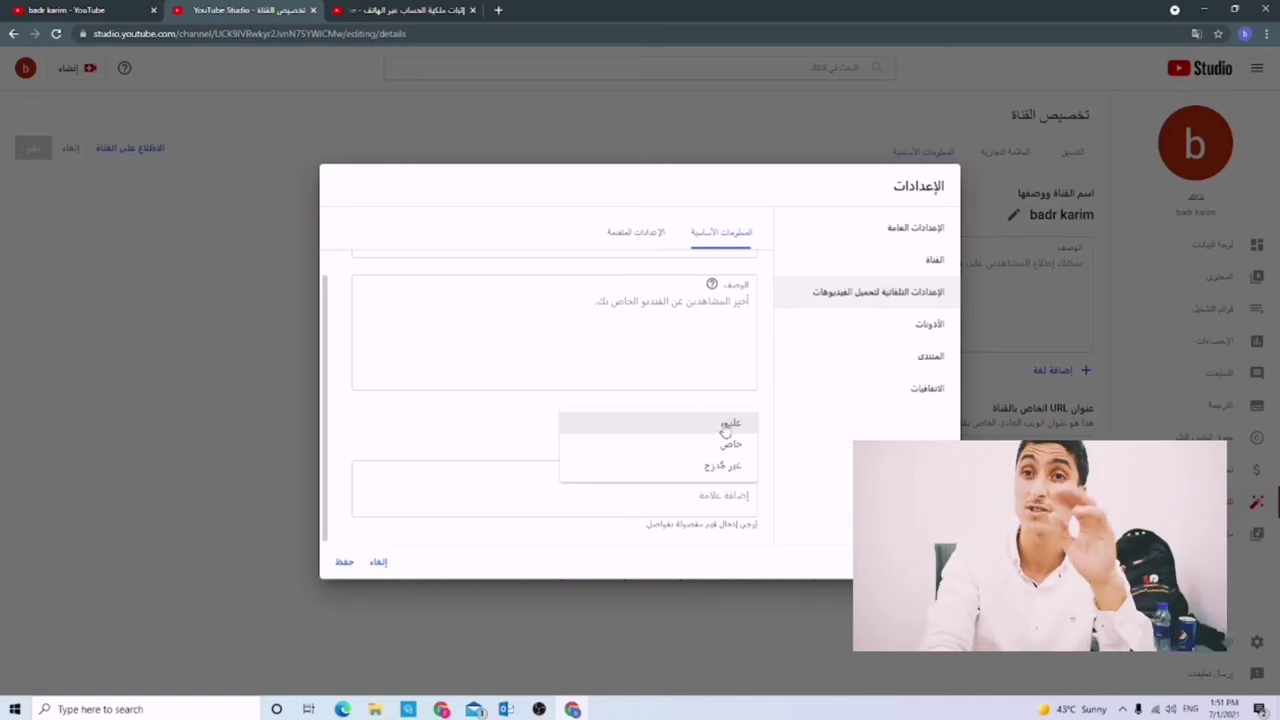
pyautogui.click(718, 474)
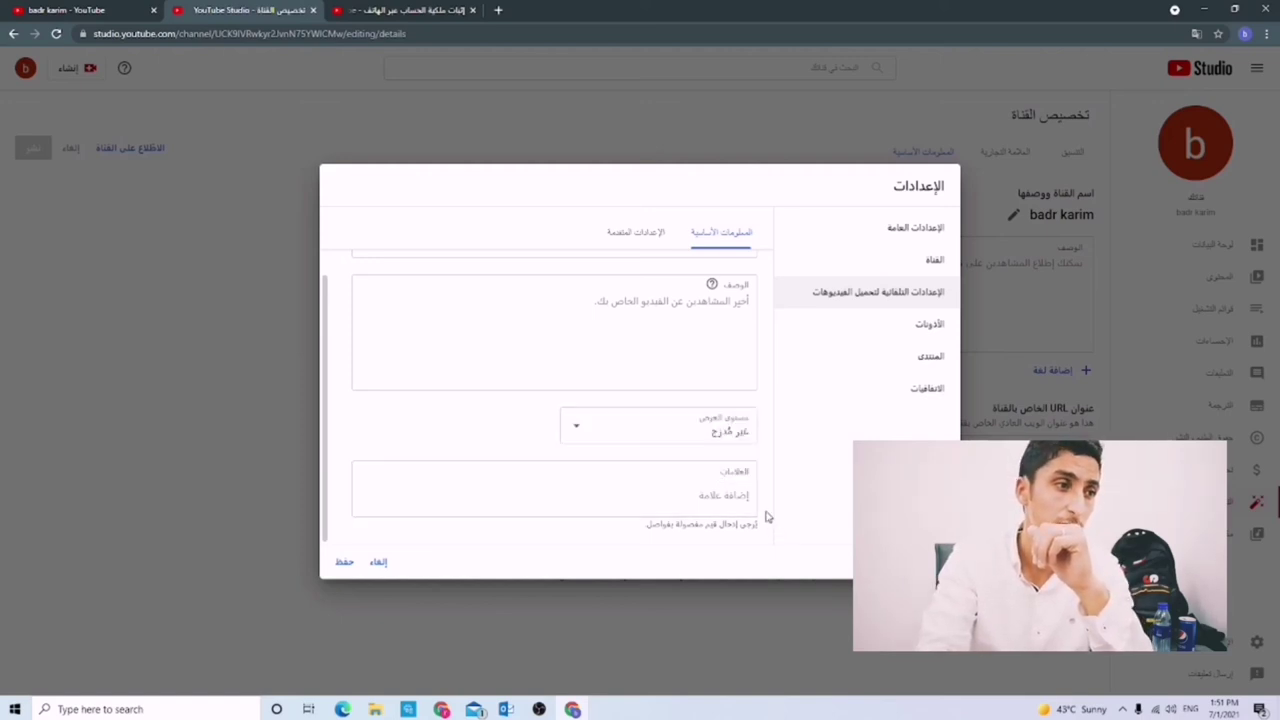
pyautogui.click(740, 495)
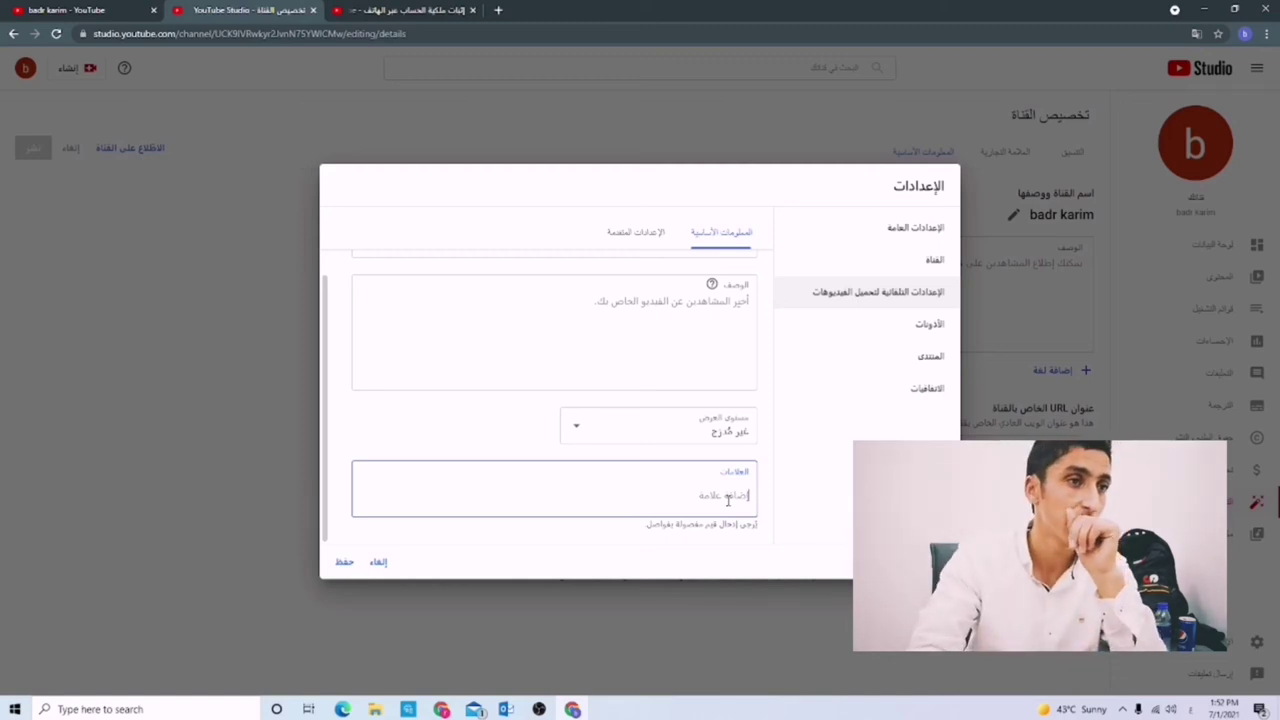
pyautogui.click(932, 325)
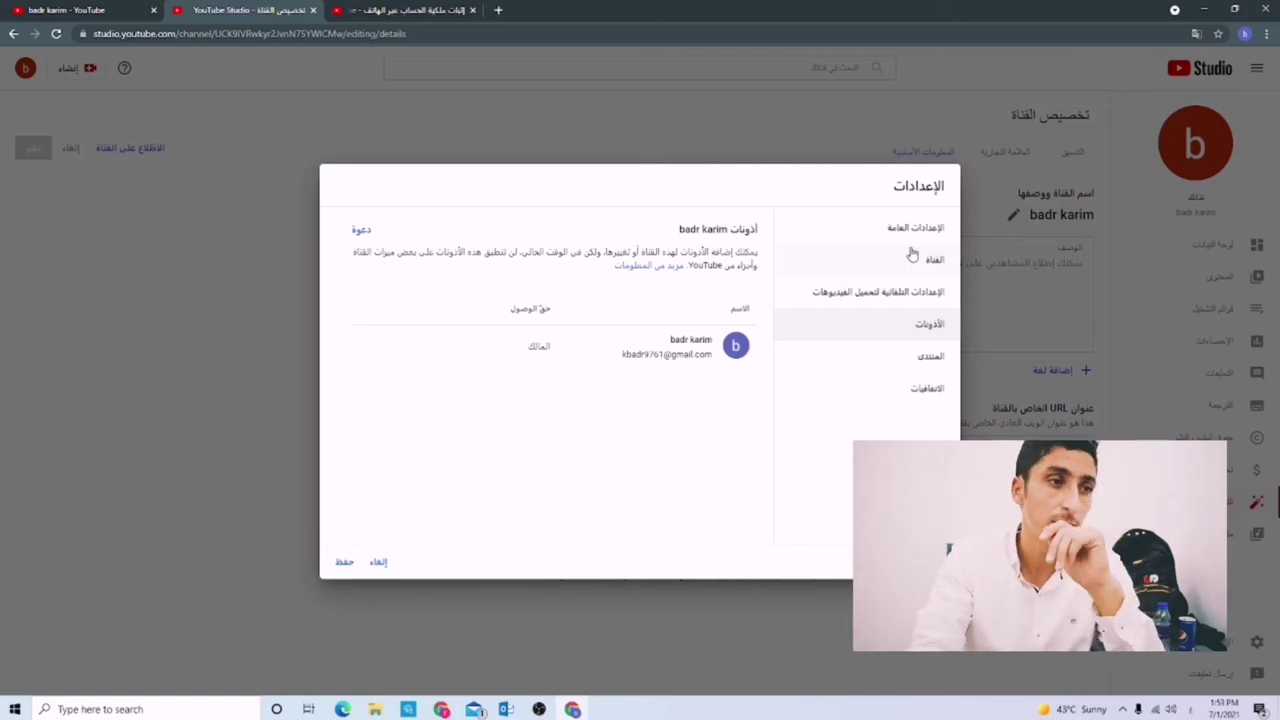
# - Turn on Block links in the Community settings, then view the Agreements section
pyautogui.click(934, 364)
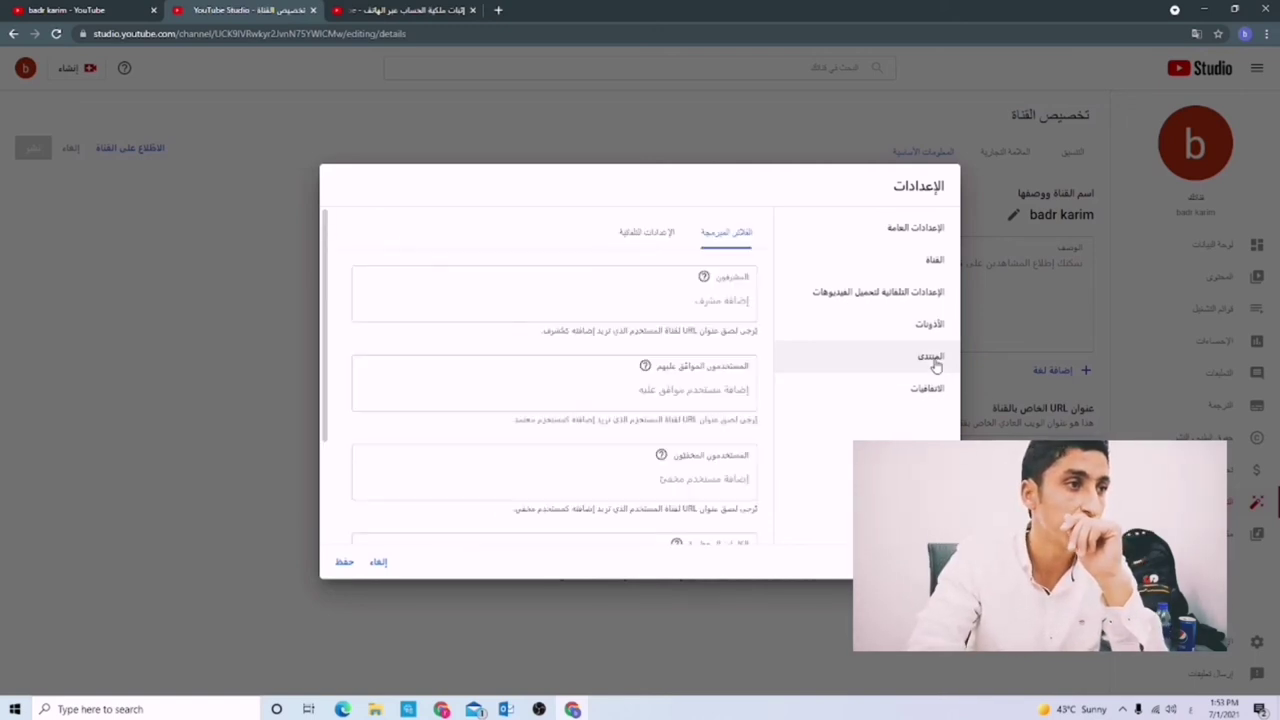
pyautogui.scroll(-1, 735, 300)
pyautogui.scroll(1, 730, 290)
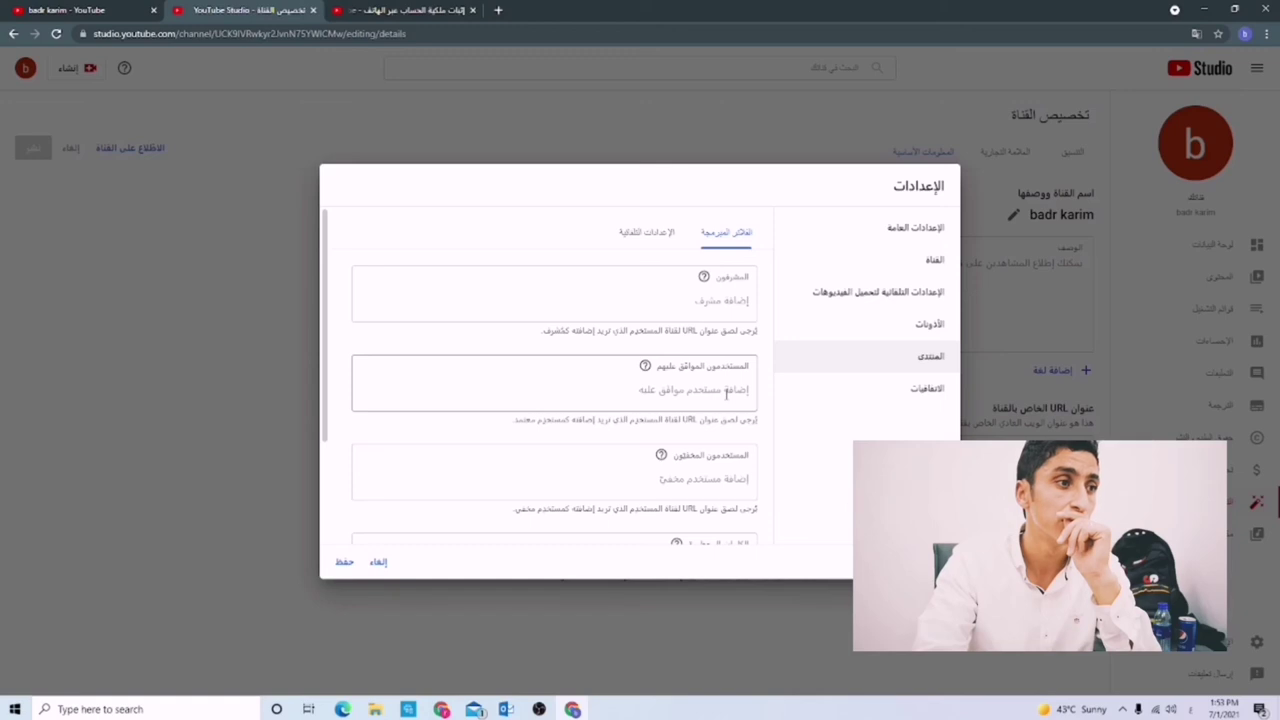
pyautogui.scroll(-3, 727, 395)
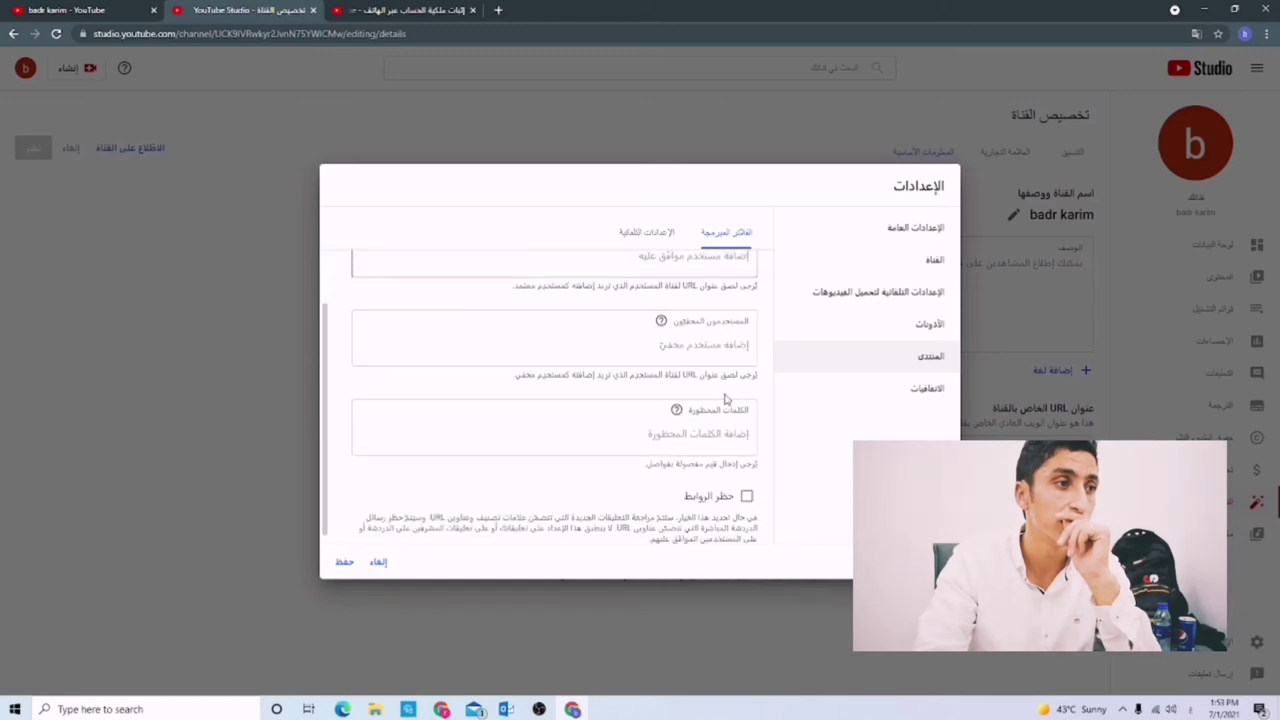
pyautogui.scroll(-1, 718, 425)
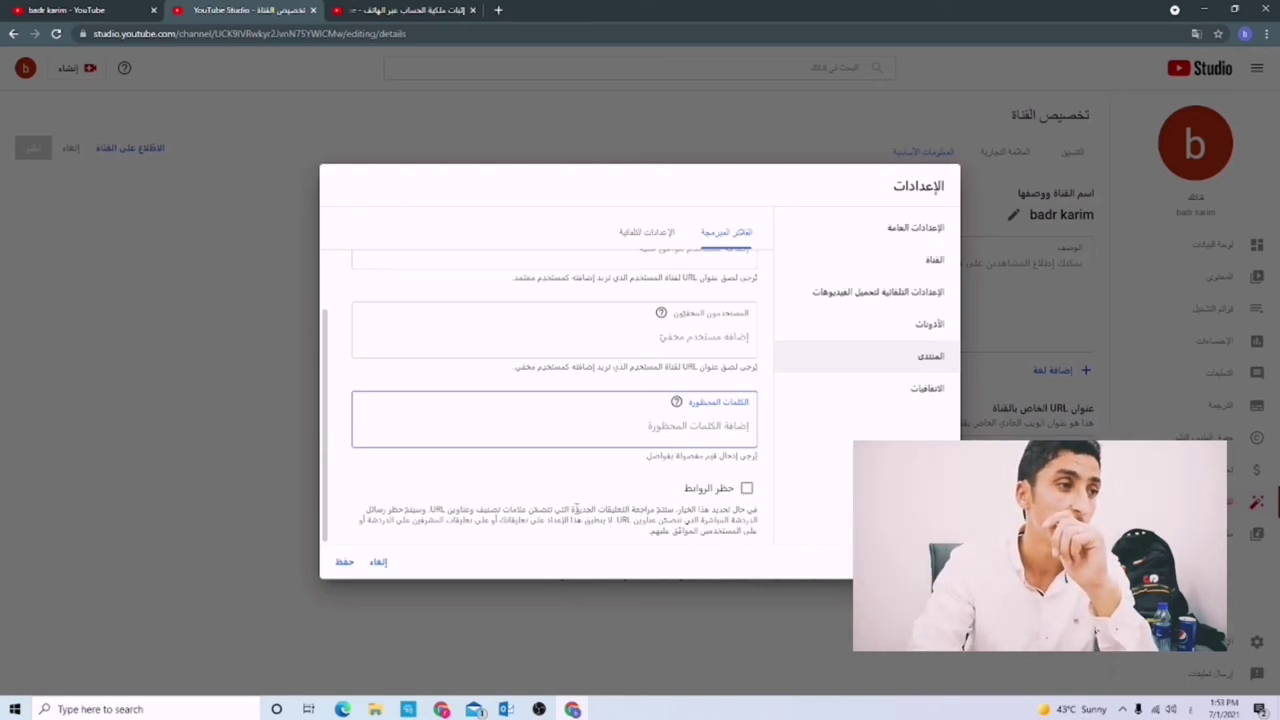
pyautogui.click(747, 490)
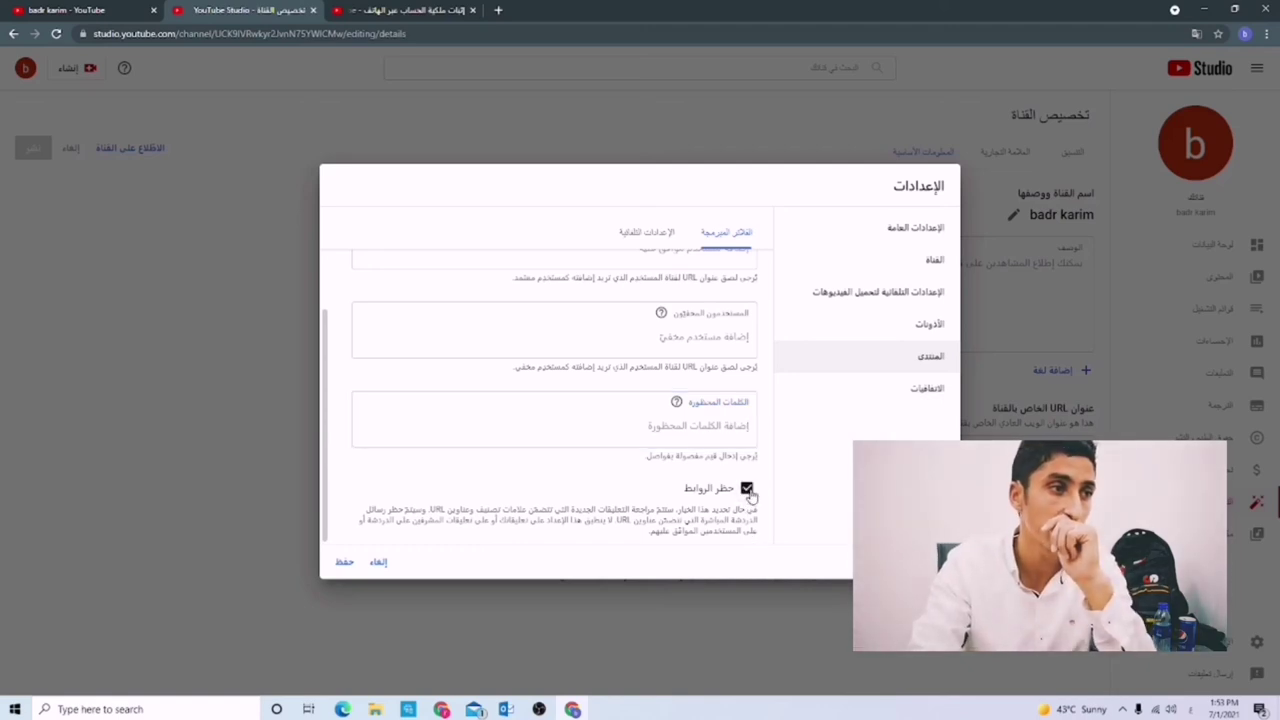
pyautogui.click(928, 390)
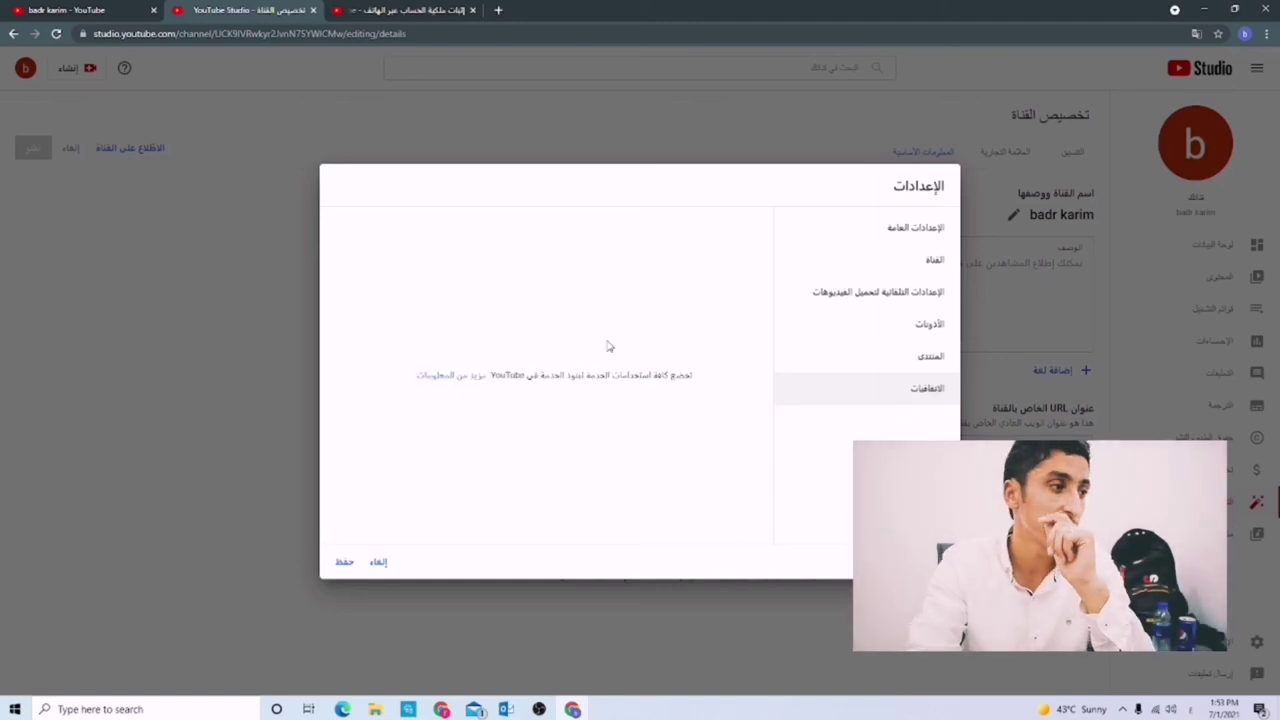
# - Save the channel settings, glance at Branding, and bring up channel analytics
pyautogui.click(344, 563)
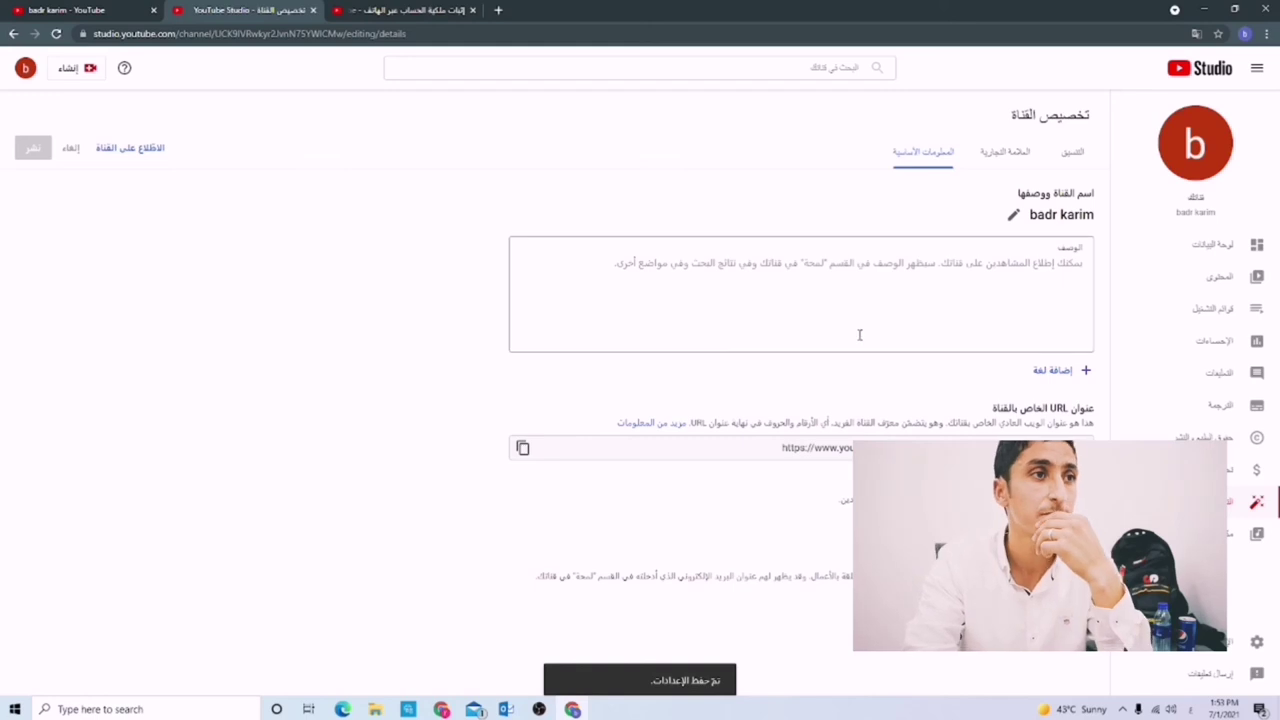
pyautogui.click(1010, 151)
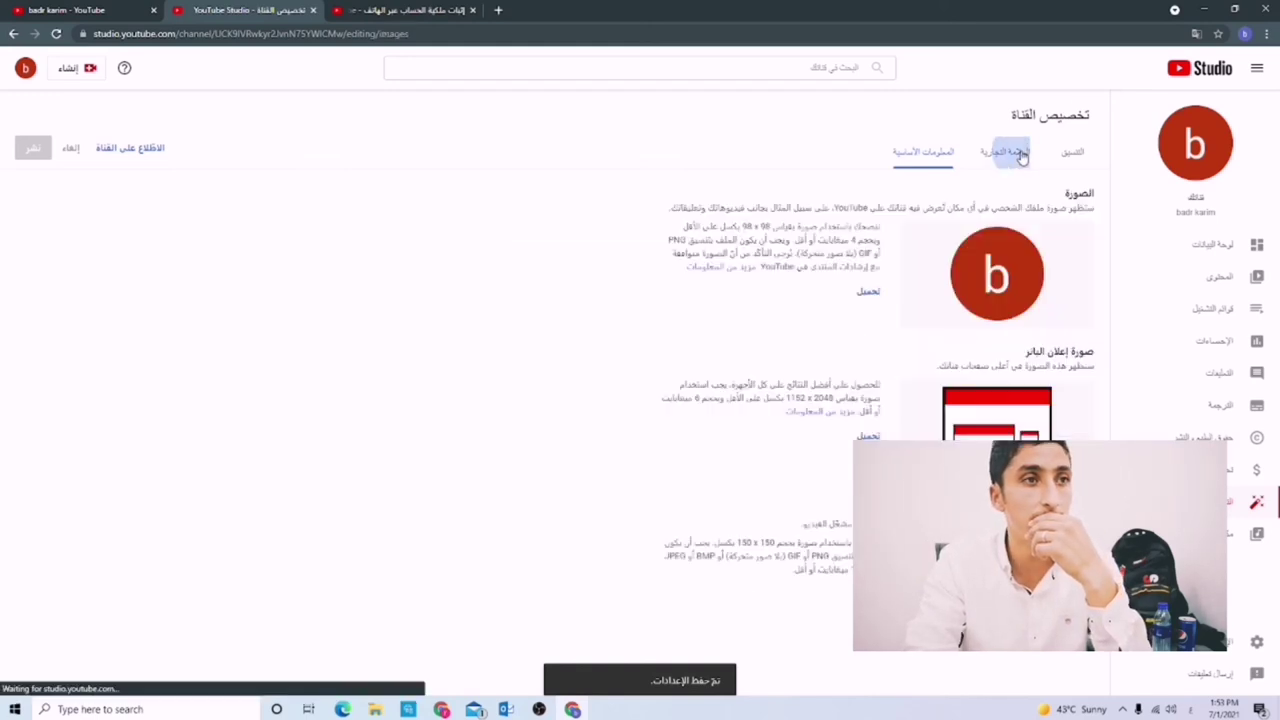
pyautogui.click(1197, 350)
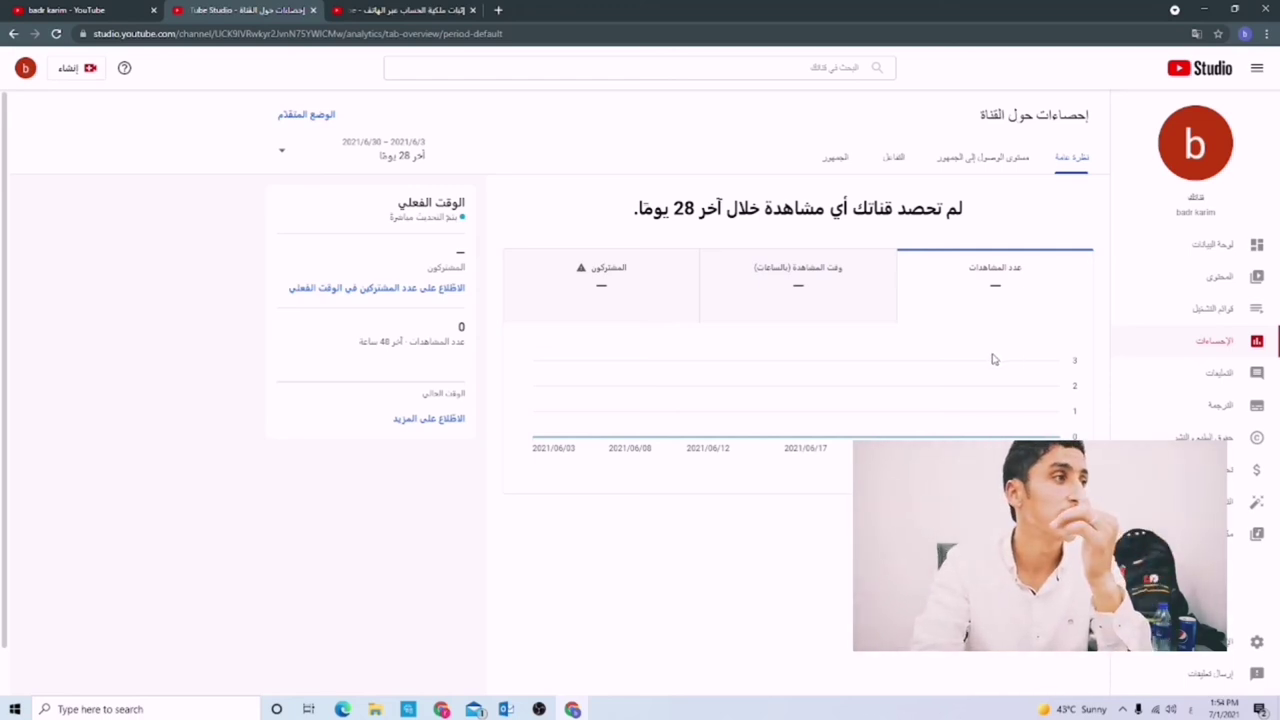
# - Keep the analytics range at the last 28 days, then go to the Comments page
pyautogui.click(303, 160)
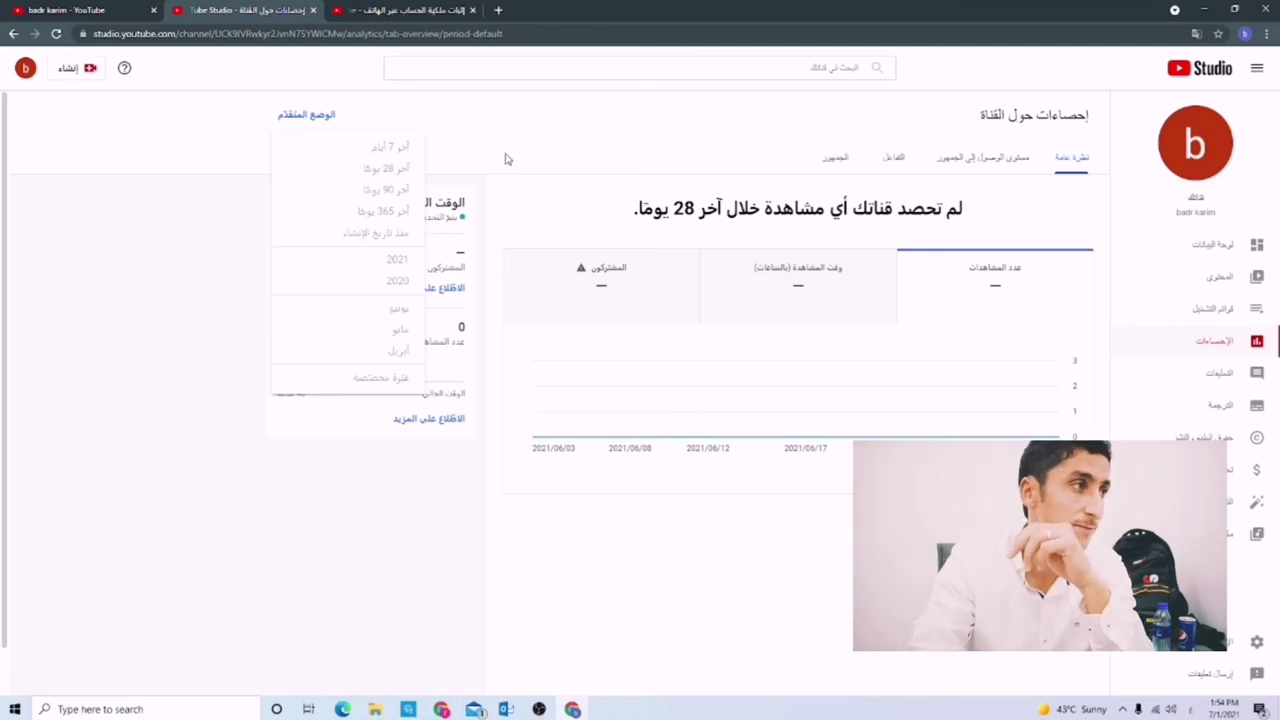
pyautogui.click(257, 150)
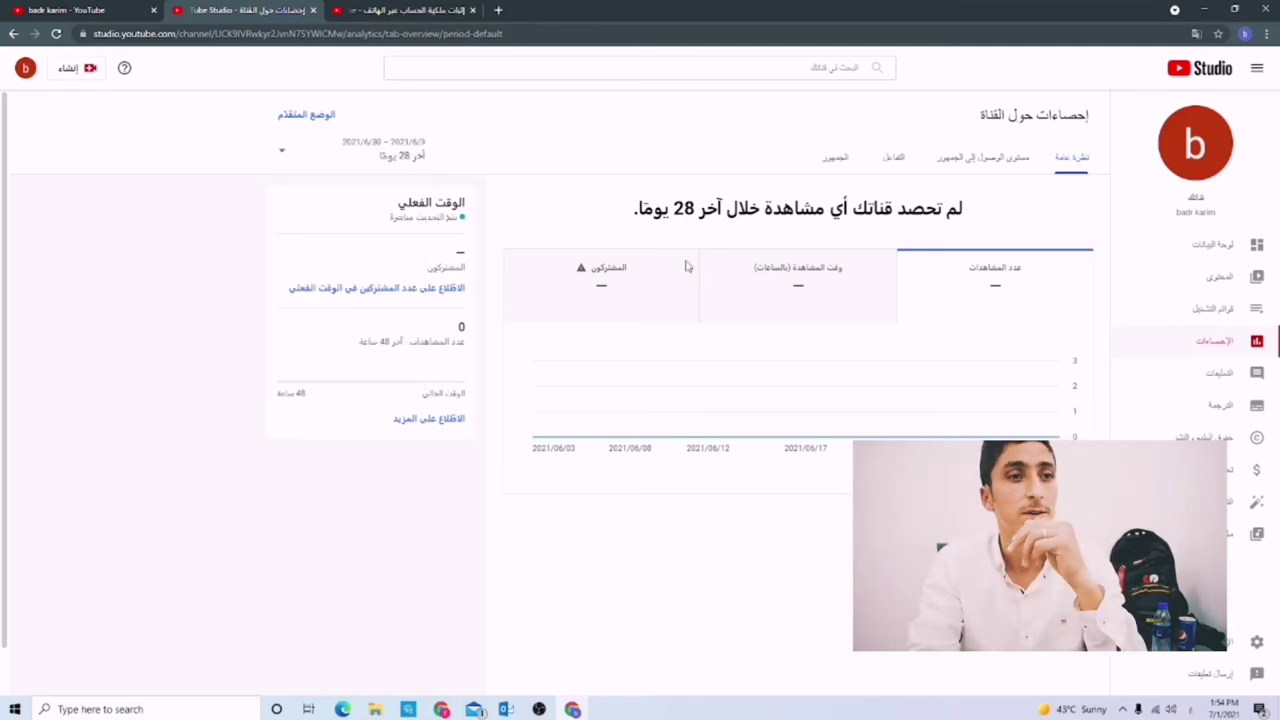
pyautogui.scroll(-1, 1000, 280)
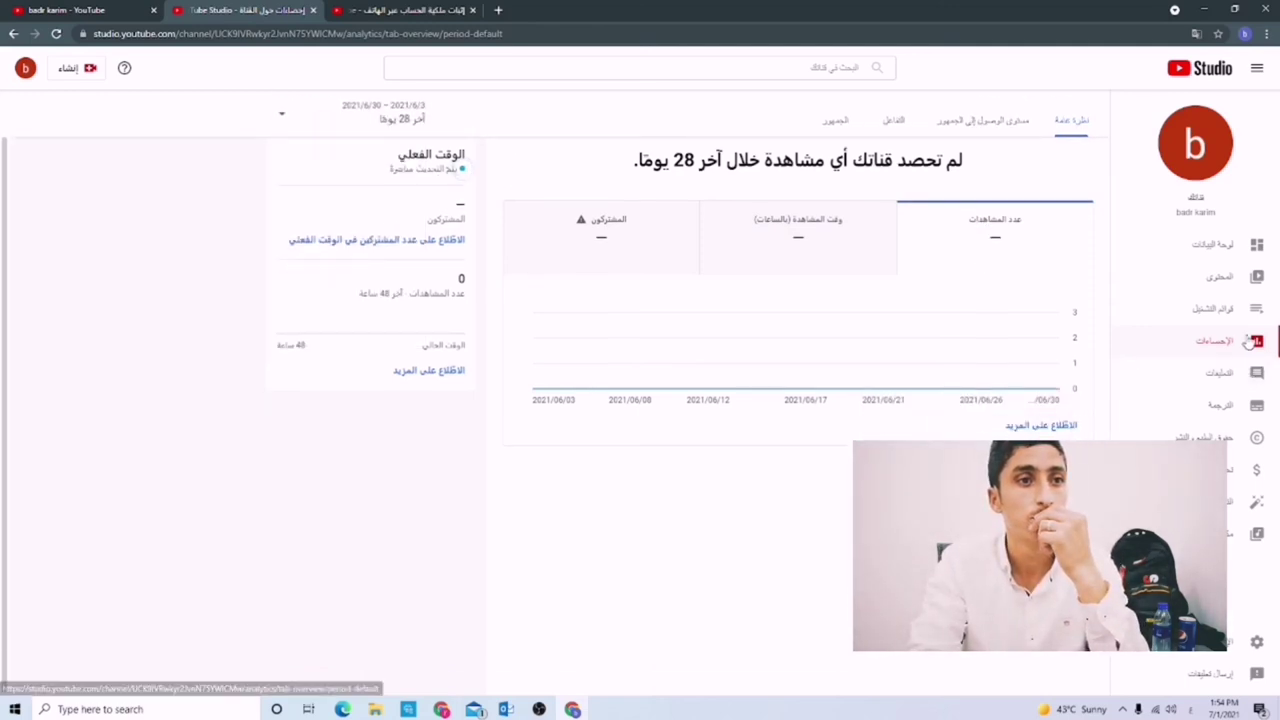
pyautogui.click(1257, 372)
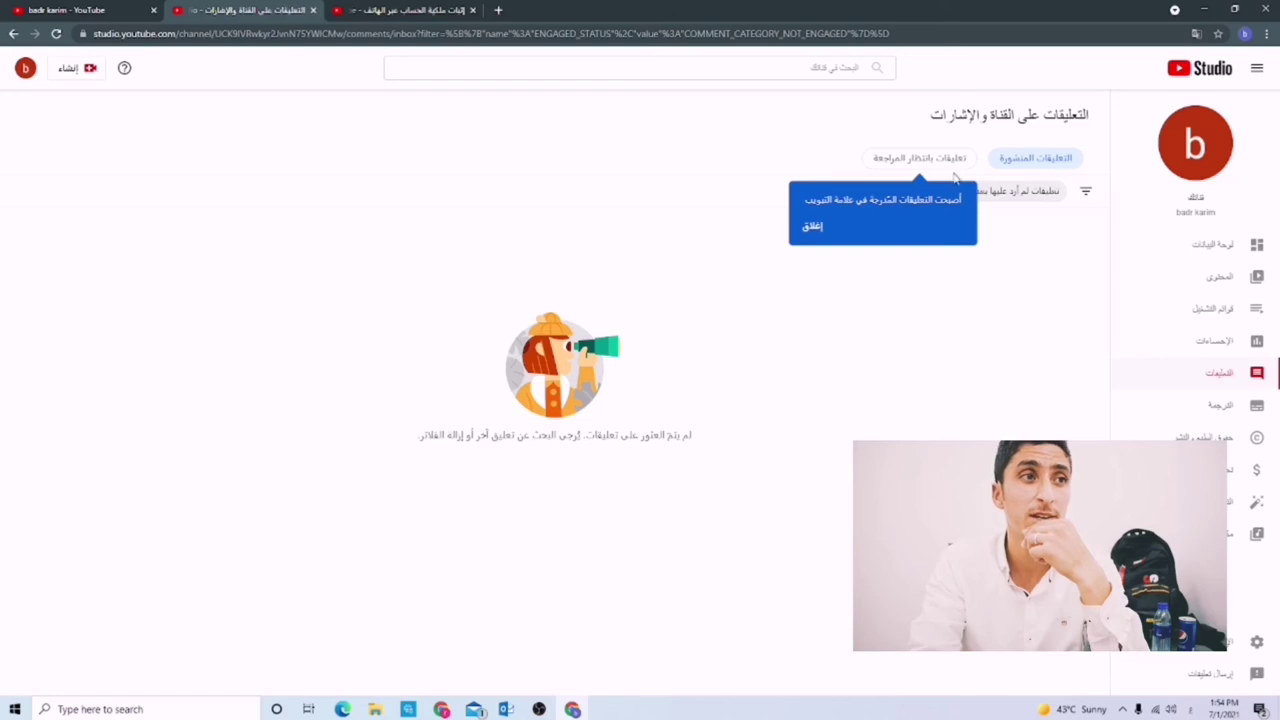
# - Check the empty Held for review and Published comment tabs, then open Copyright
pyautogui.click(953, 166)
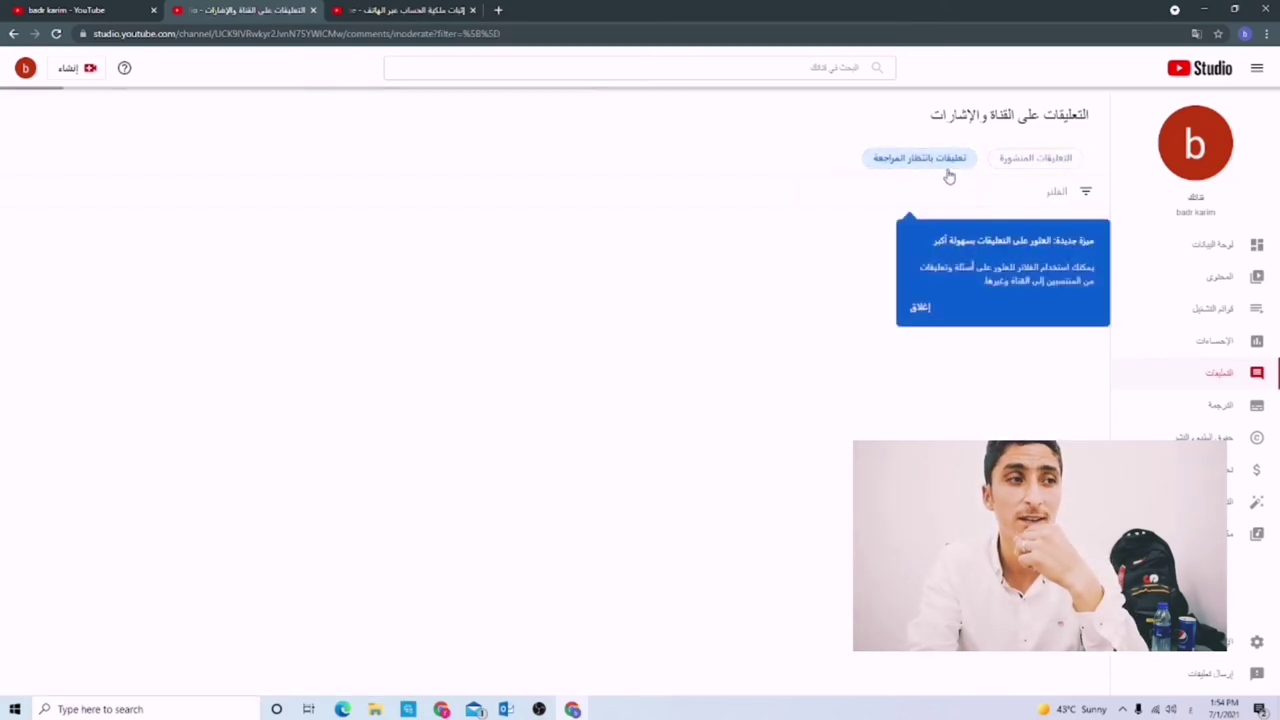
pyautogui.click(918, 307)
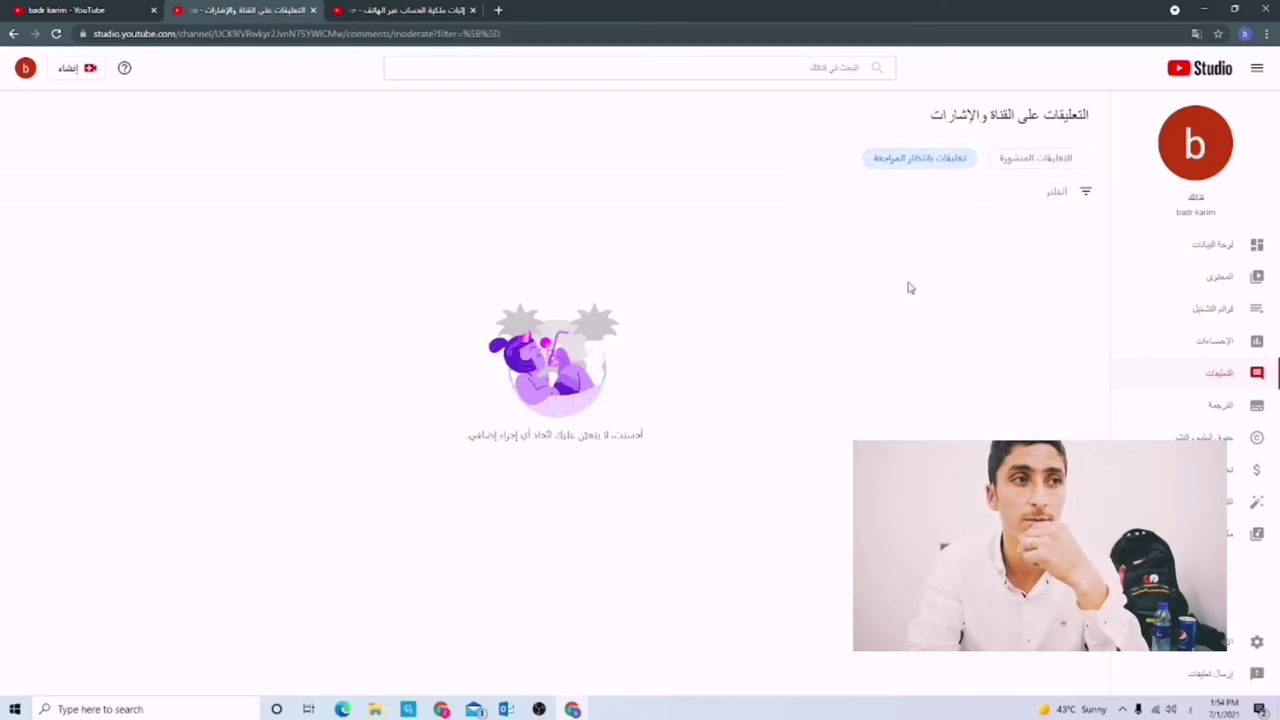
pyautogui.click(1030, 158)
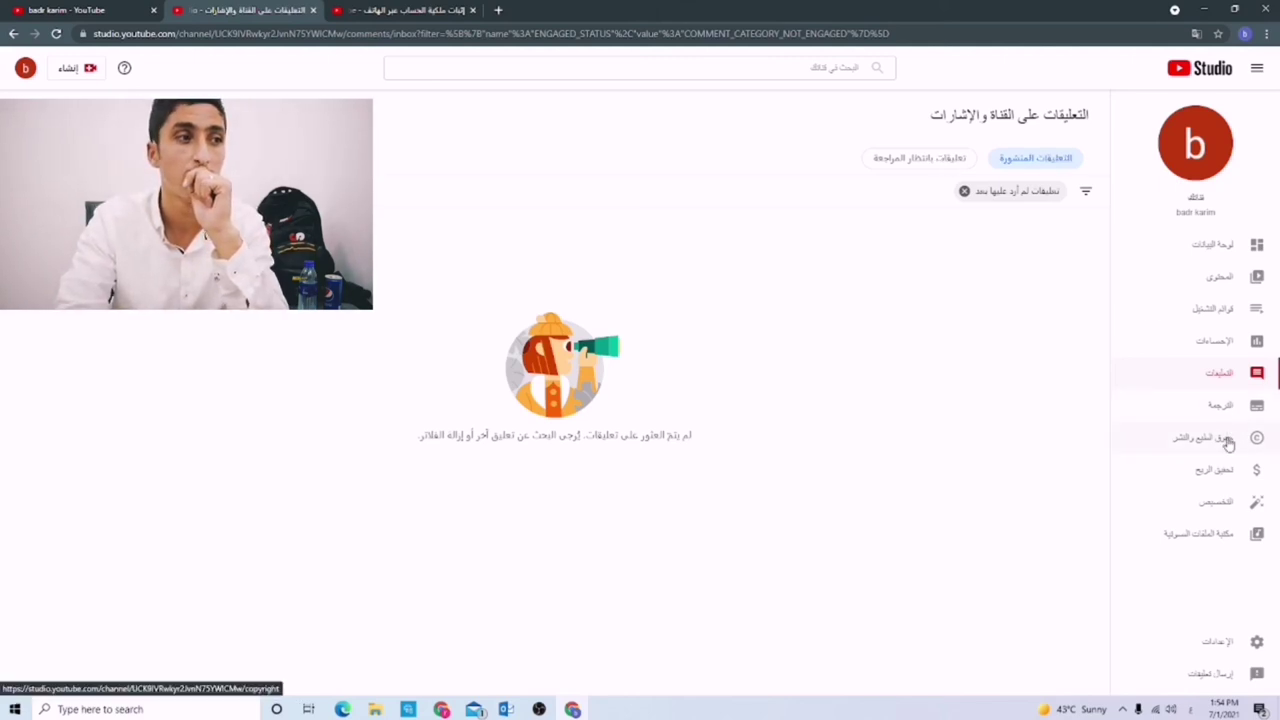
pyautogui.click(1228, 440)
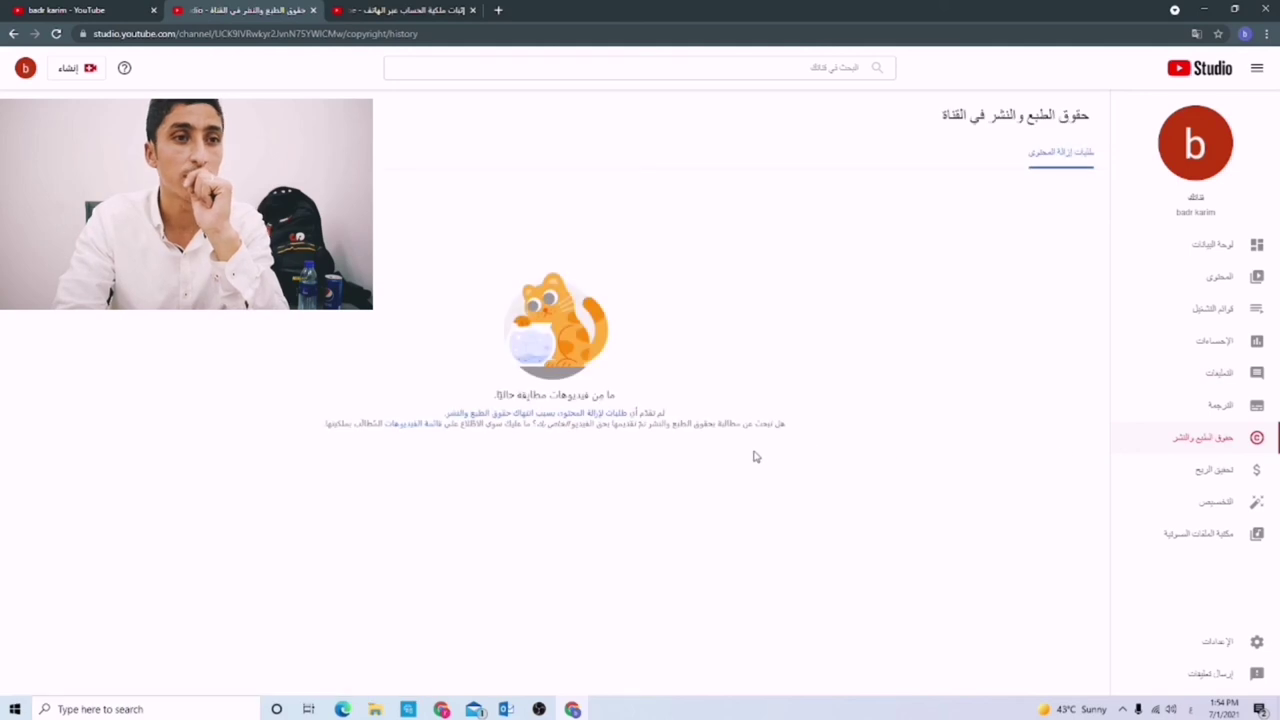
# - Open Monetization and show the info card explaining how public watch hours are counted
pyautogui.click(1213, 471)
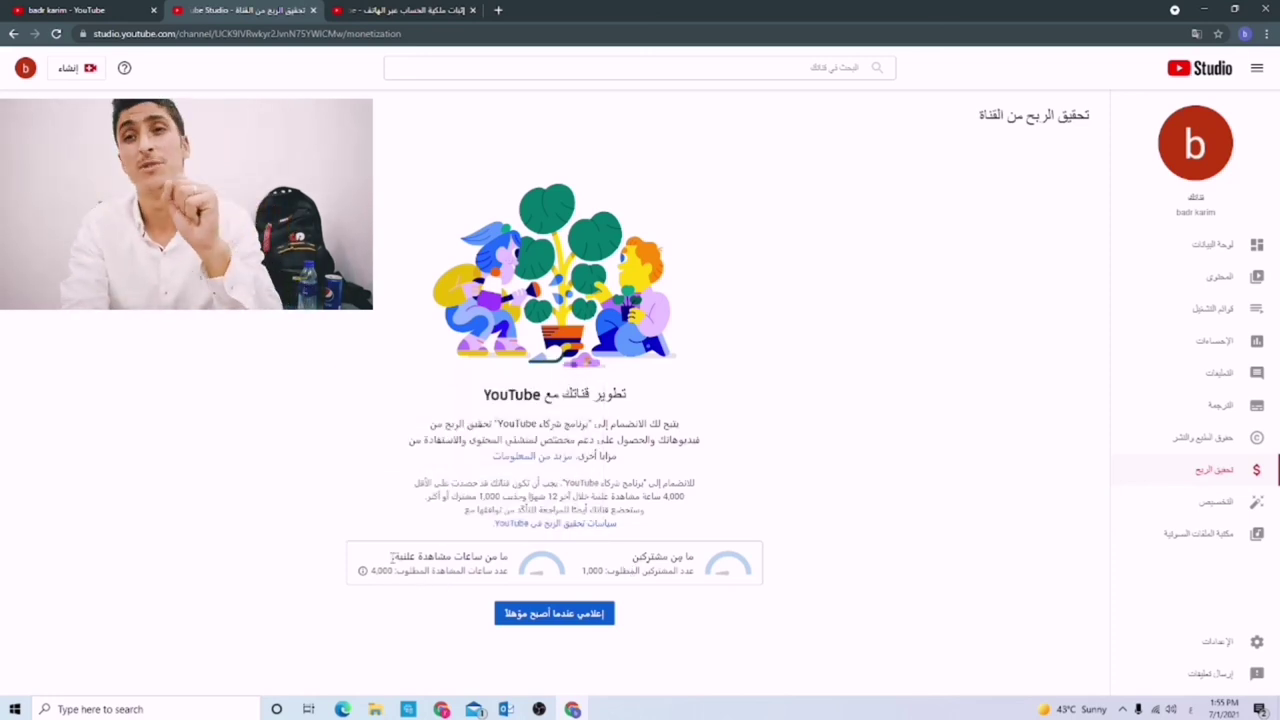
pyautogui.moveTo(394, 566)
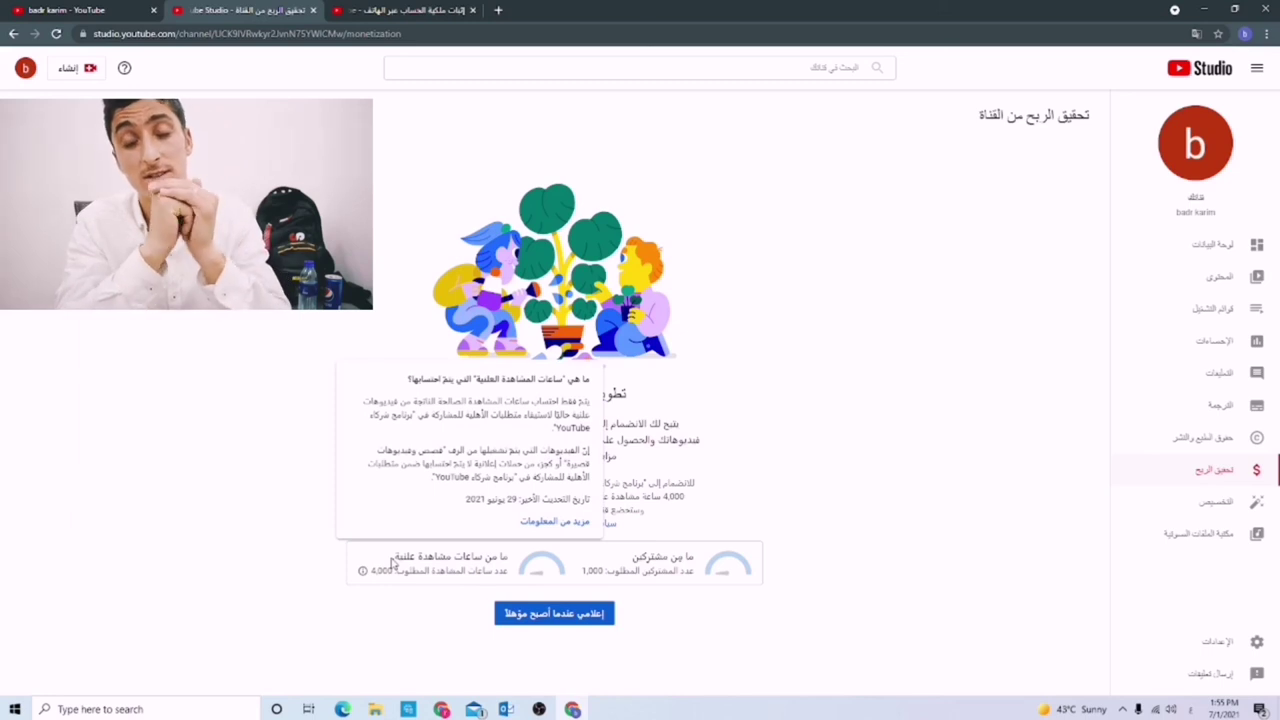